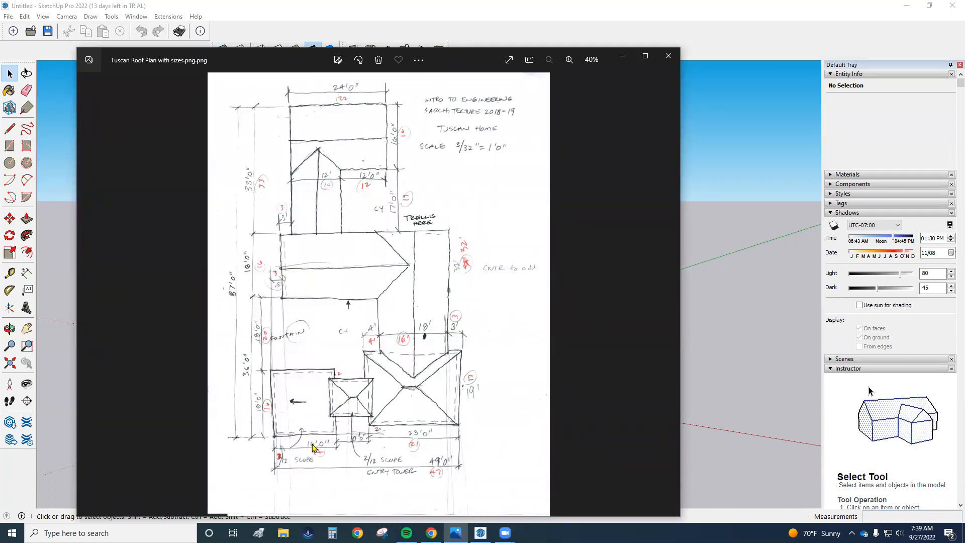
Examine the red wall dimensions along the front of the Tuscan roof plan, including the overall width, and switch to SketchUp
scroll(312, 448, up, 5)
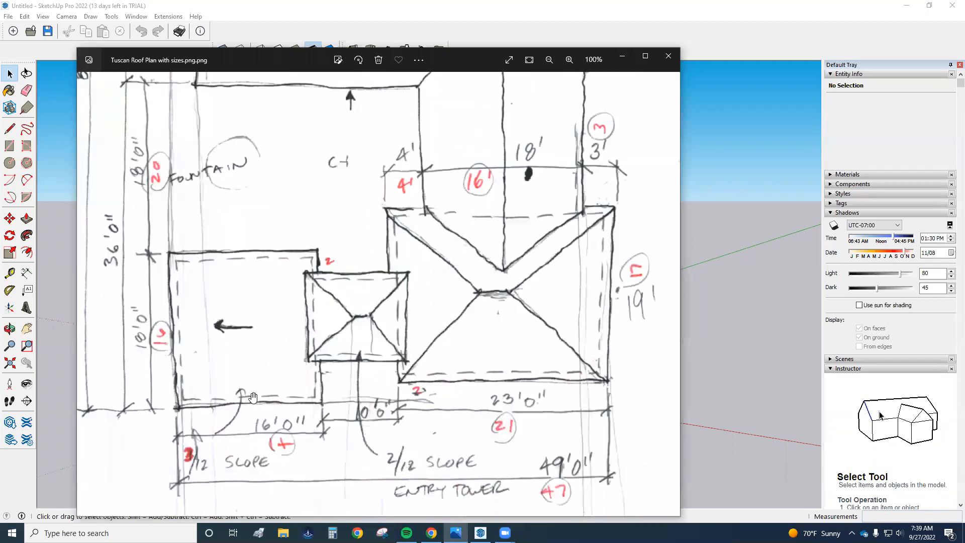
scroll(253, 397, up, 2)
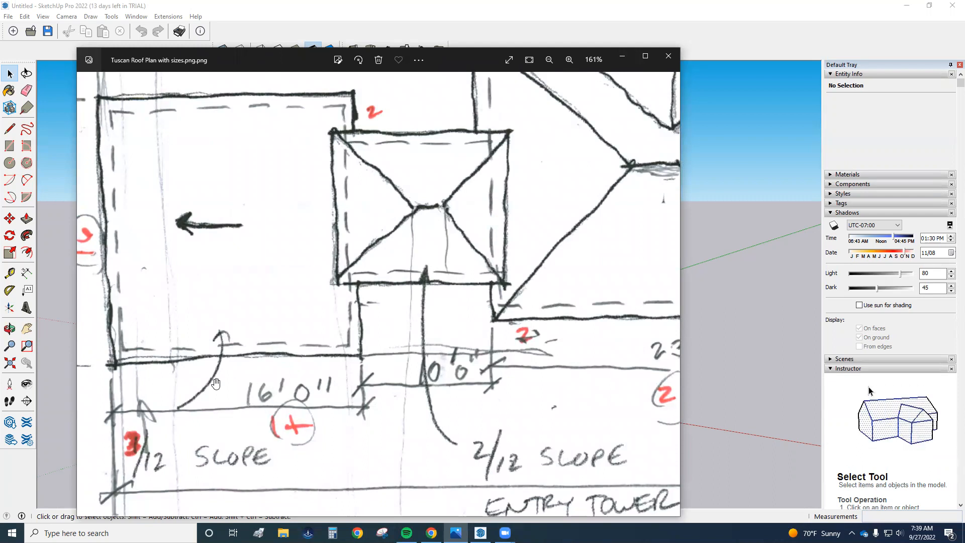
scroll(432, 392, down, 5)
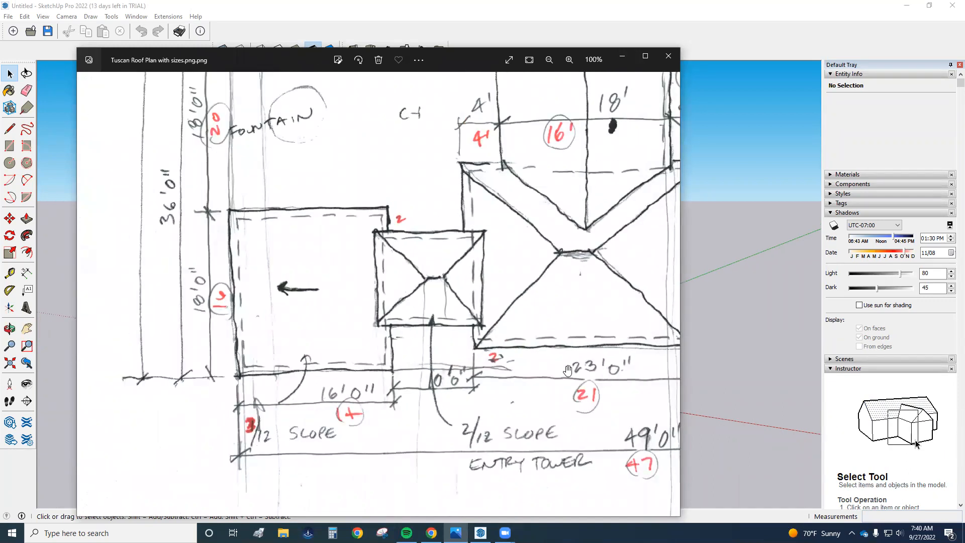
drag(553, 375, 385, 376)
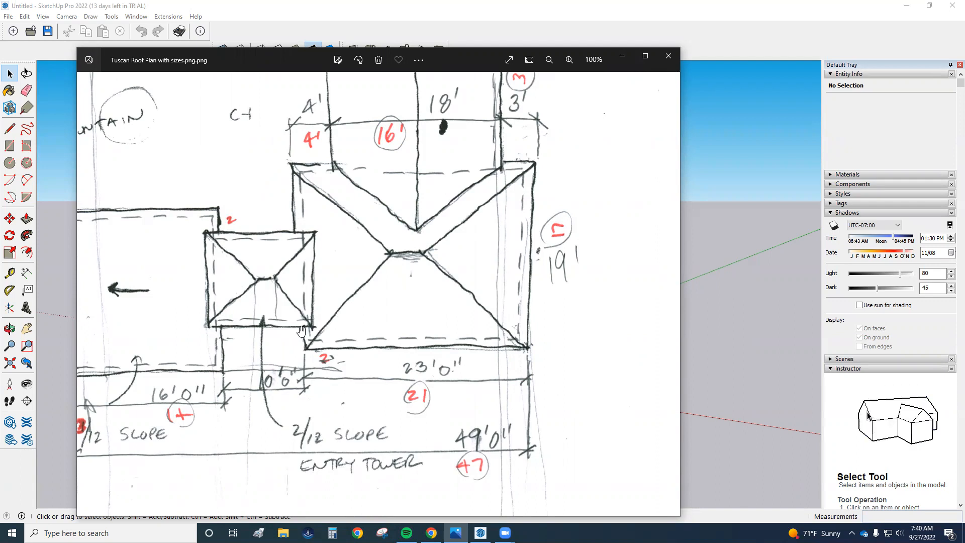
scroll(484, 445, down, 4)
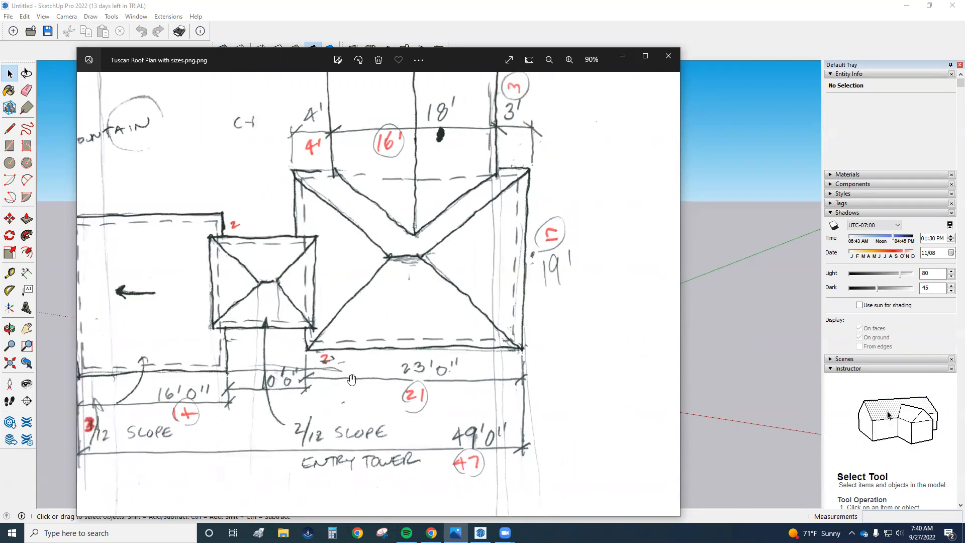
scroll(484, 444, up, 3)
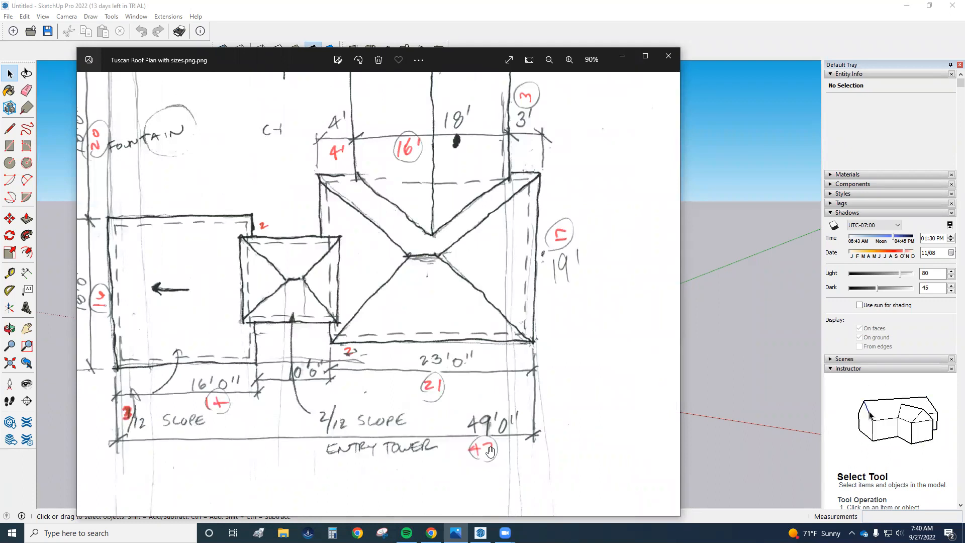
click(923, 455)
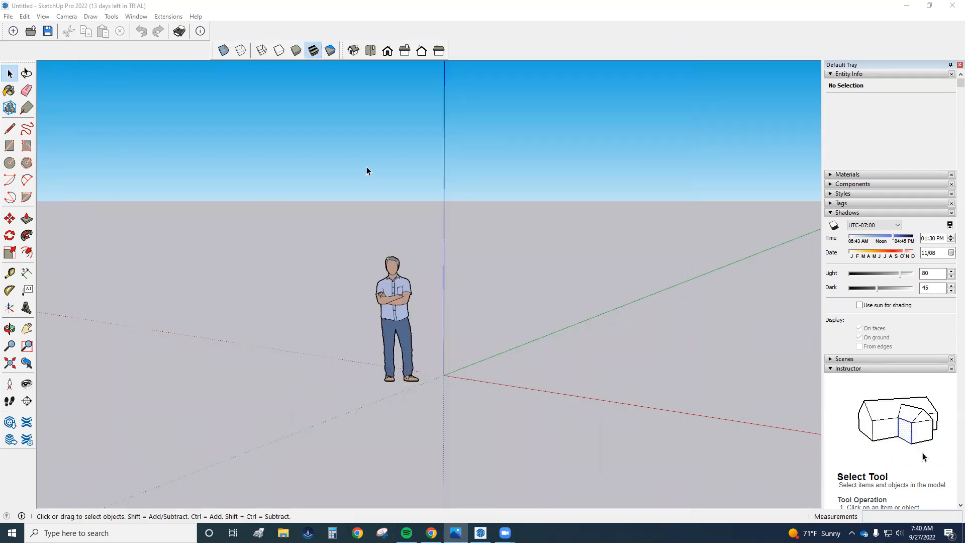
Place one guide about 1' 8" off the red axis and another about 1' 5" off the green axis, parallel to each
middle_drag(218, 181, 270, 375)
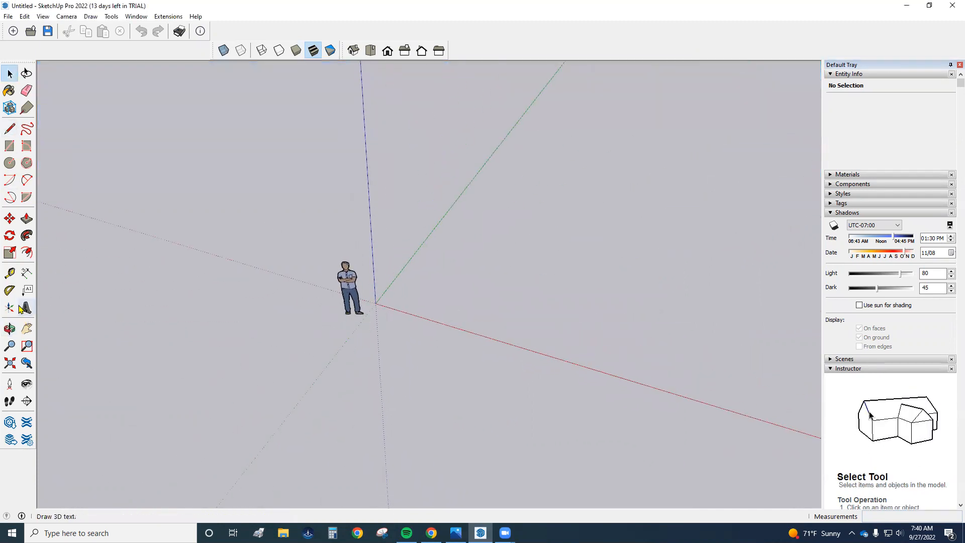
click(10, 273)
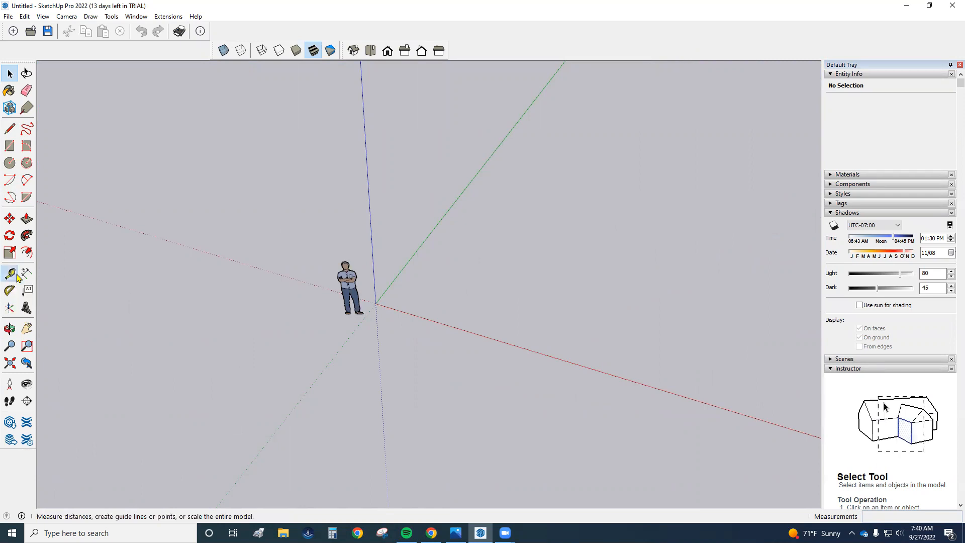
click(433, 319)
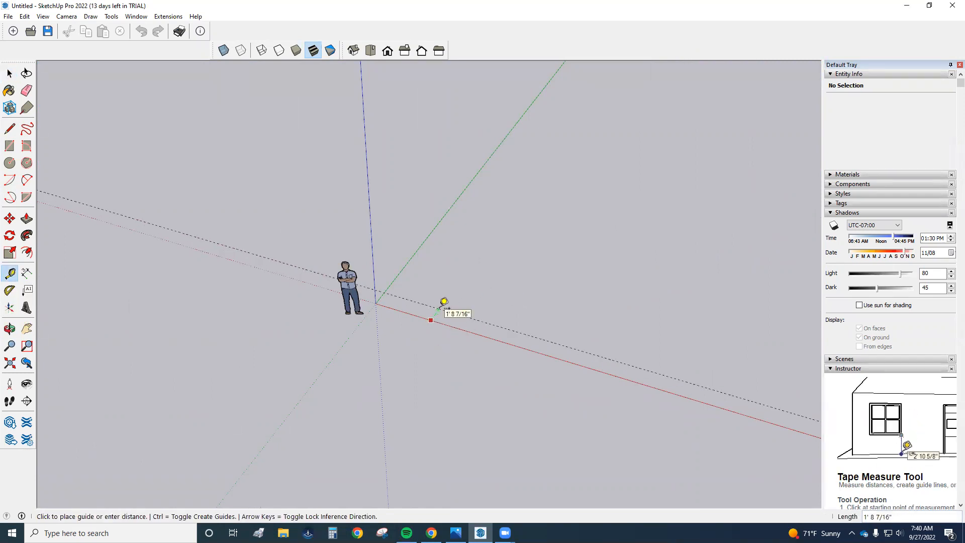
click(447, 308)
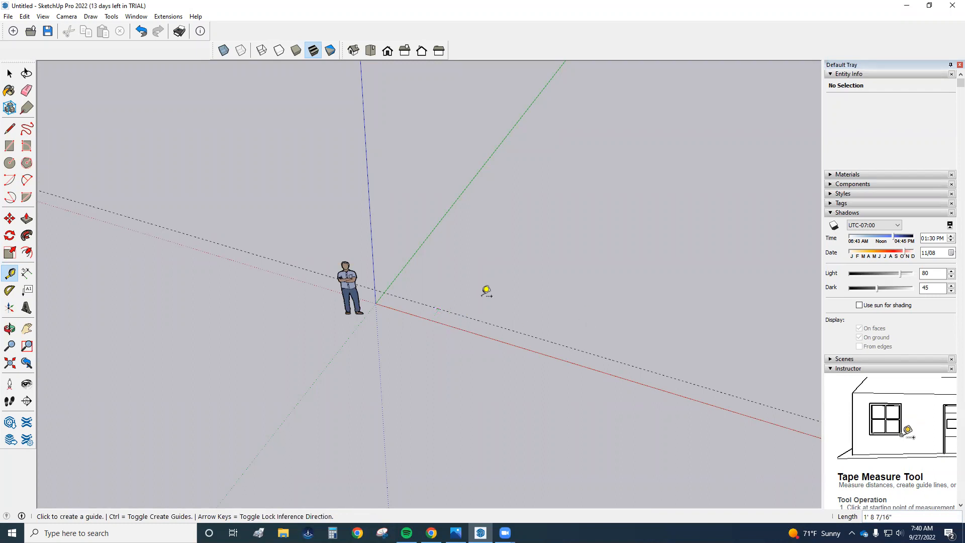
click(407, 263)
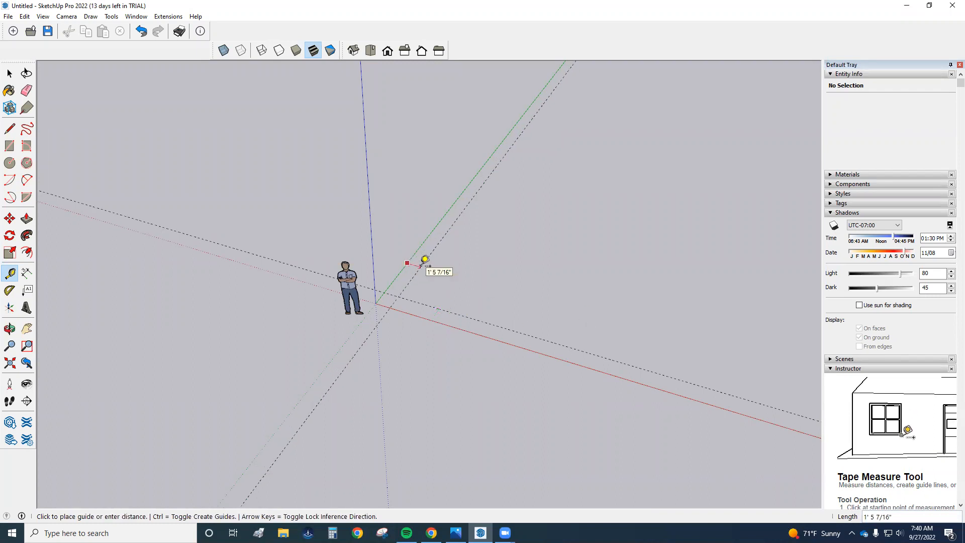
click(425, 258)
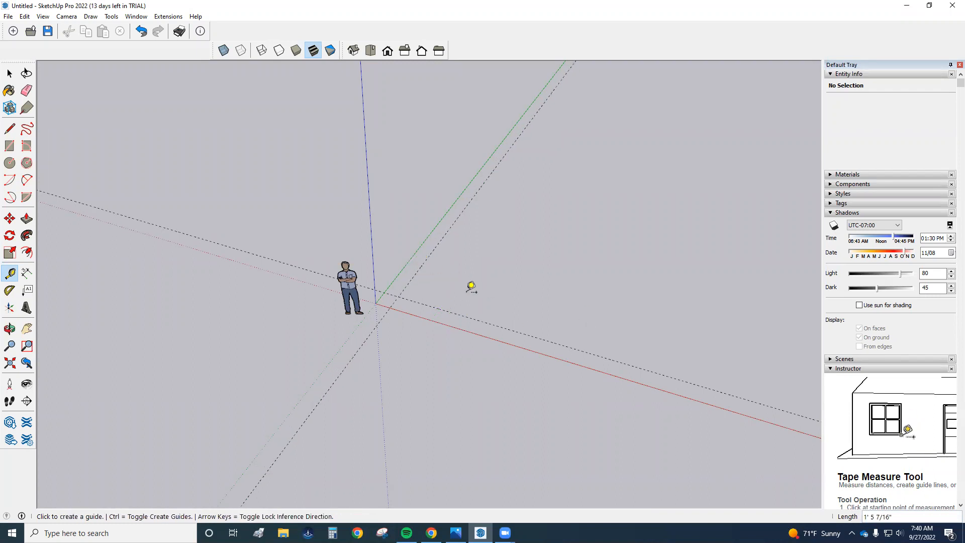
Mark the overall footprint with guides offset 47' from the green-axis guide and 85' from the red-axis guide
click(426, 259)
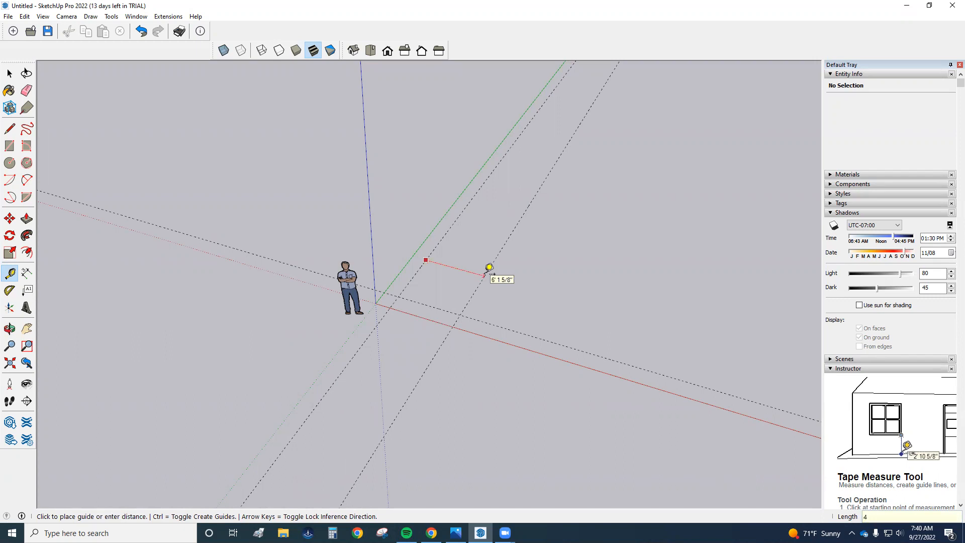
key(Return)
scroll(489, 267, down, 3)
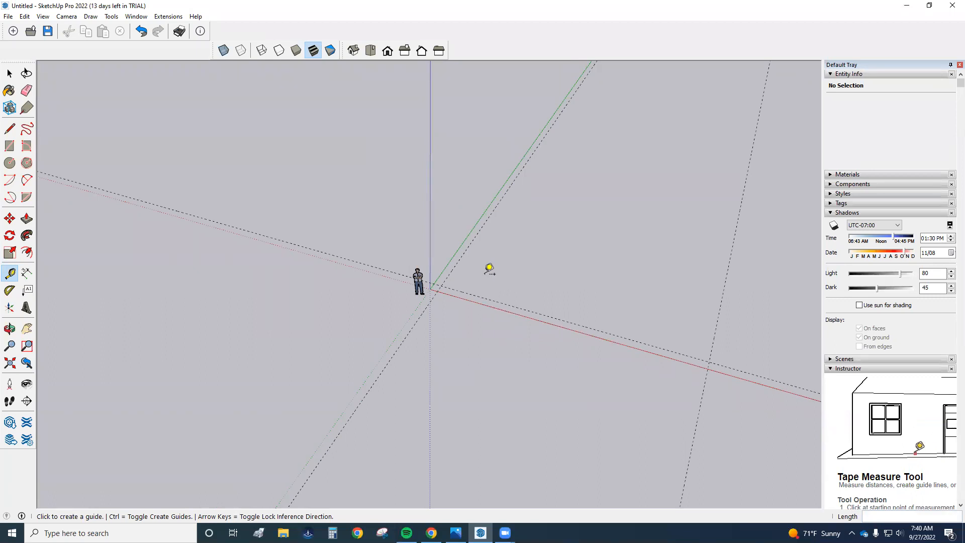
click(551, 317)
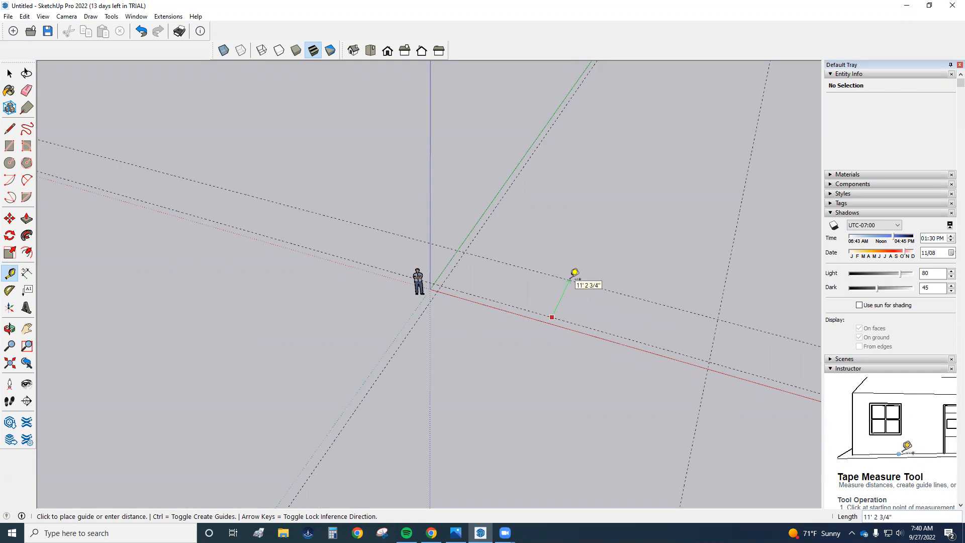
key(Return)
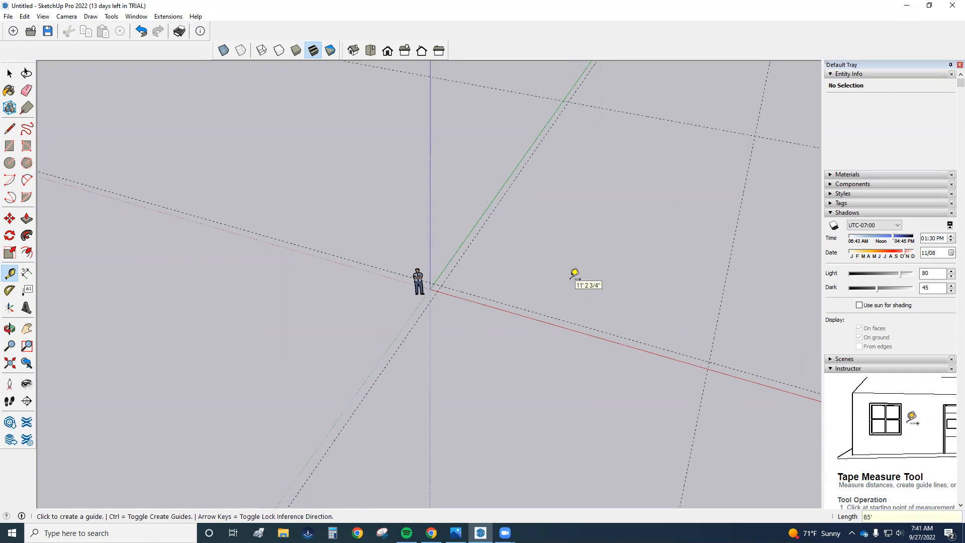
Add a guide 14' from the guide beside the green axis to mark the first room's width
middle_drag(577, 276, 632, 98)
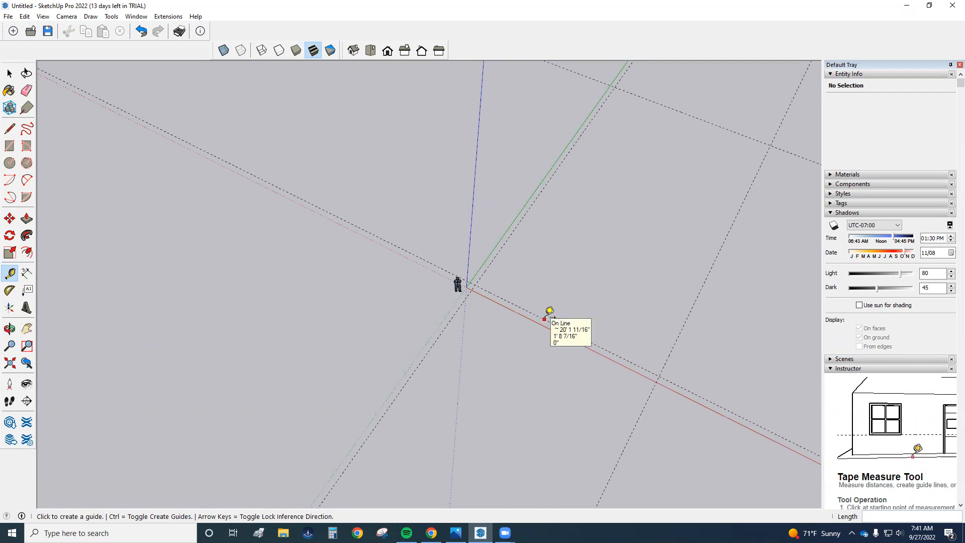
middle_drag(489, 287, 556, 242)
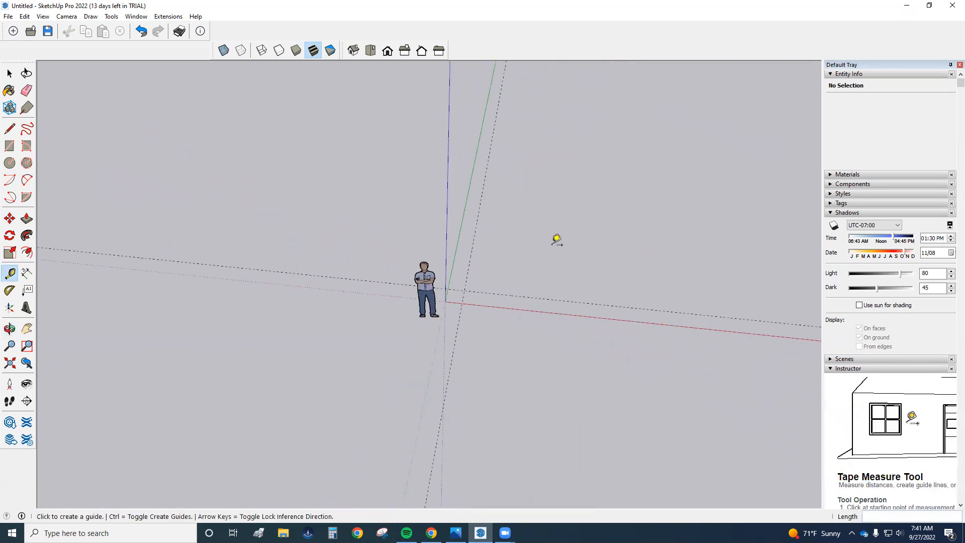
scroll(511, 264, up, 3)
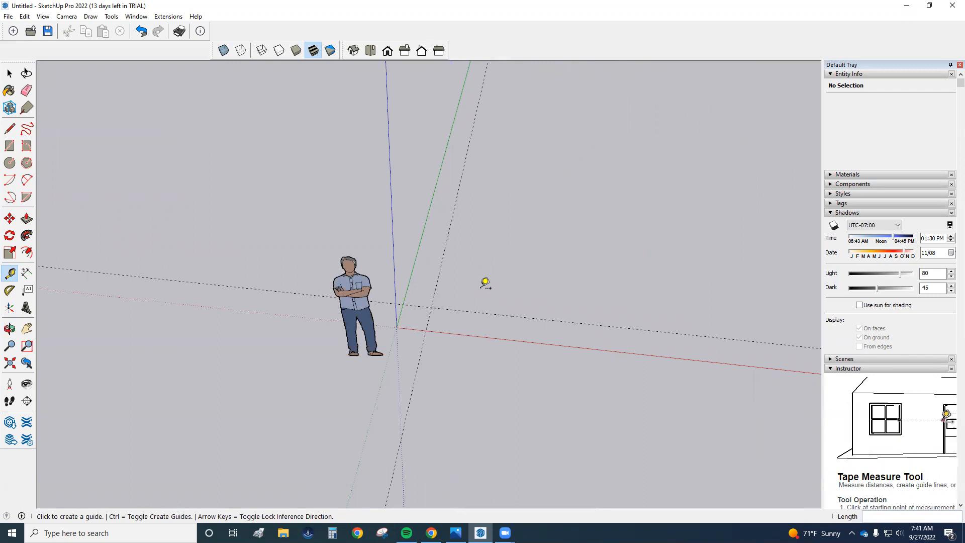
click(442, 263)
text(1')
key(Return)
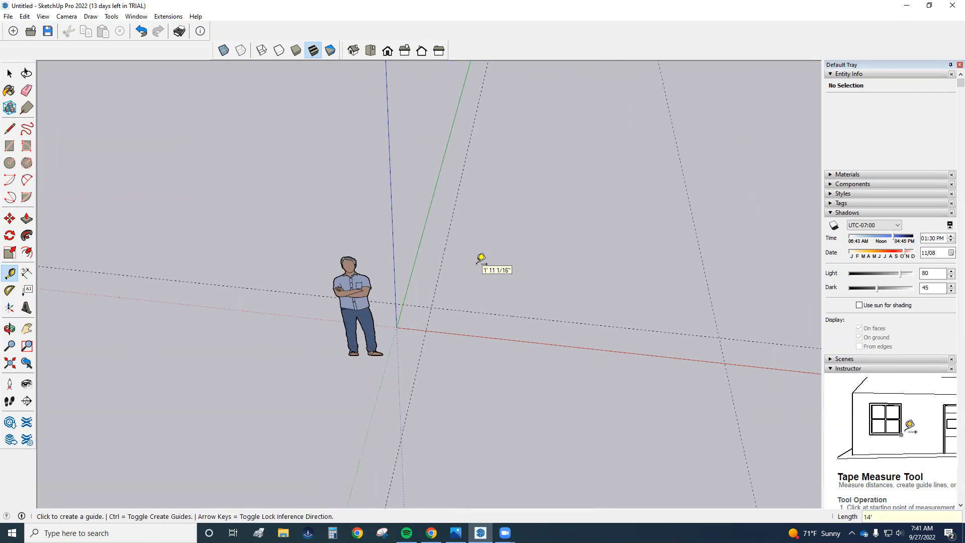
Add a guide 16' from the guide beside the red axis to mark the first room's depth
scroll(481, 257, down, 4)
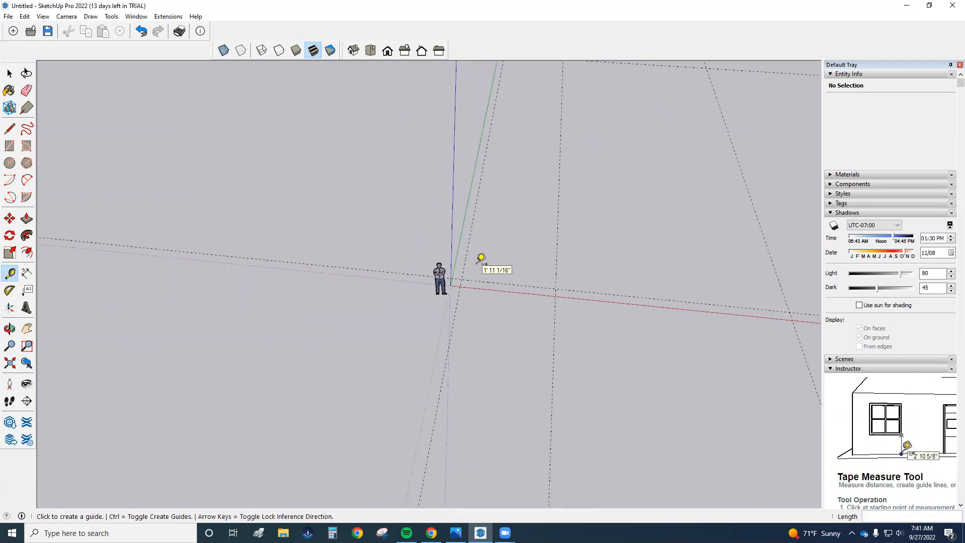
mouse_move(513, 259)
middle_down()
mouse_move(489, 297)
mouse_move(506, 267)
middle_up()
click(504, 283)
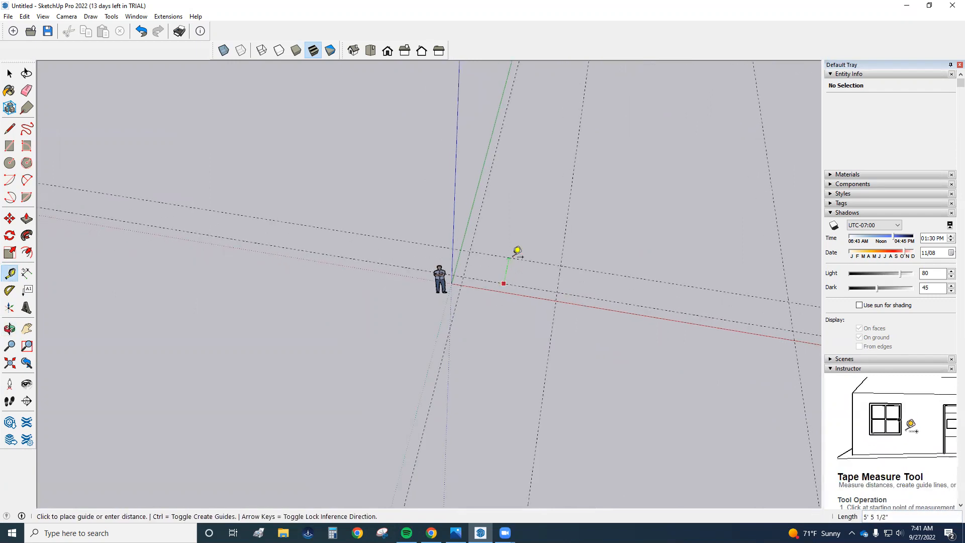
text(16')
key(Return)
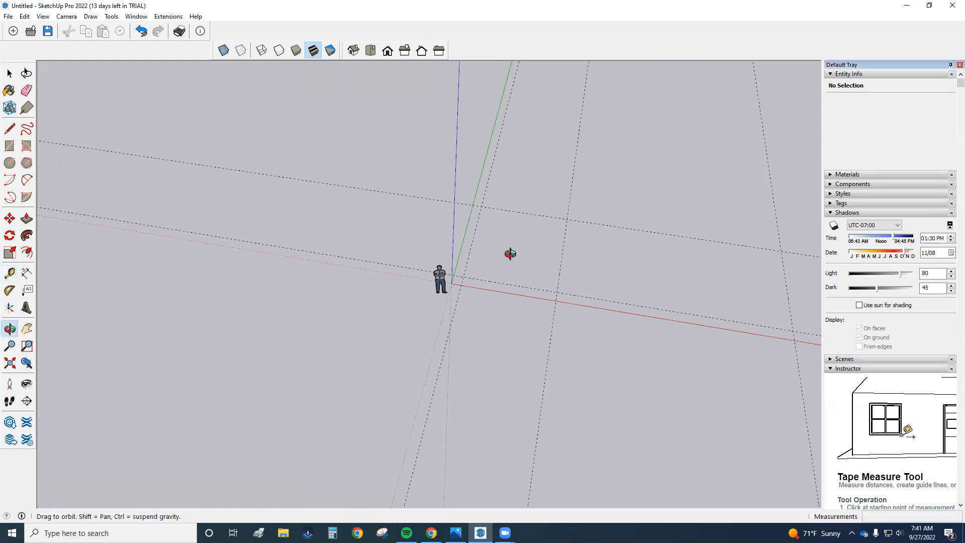
Draw a rectangle between the guide intersections that enclose the 14' by 16' room near the origin
middle_drag(519, 227, 505, 286)
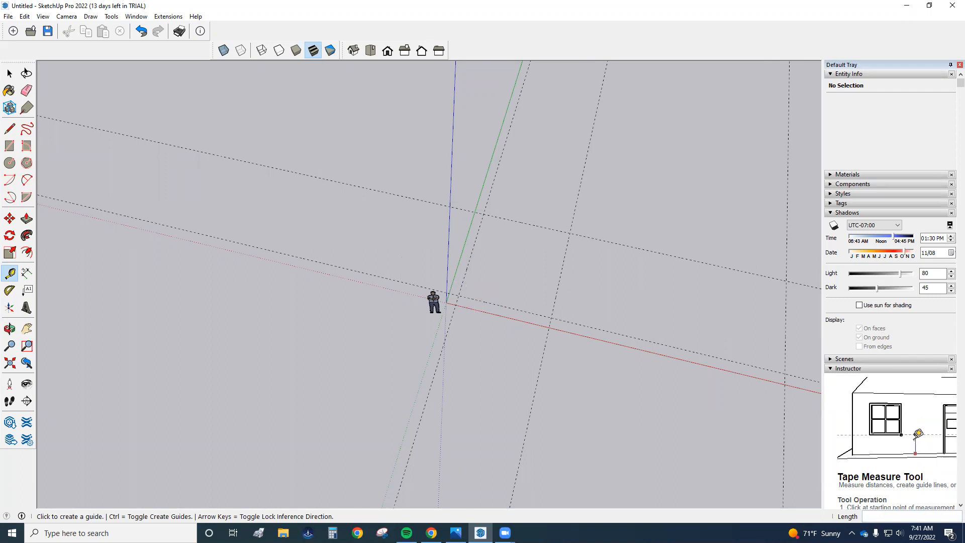
click(10, 146)
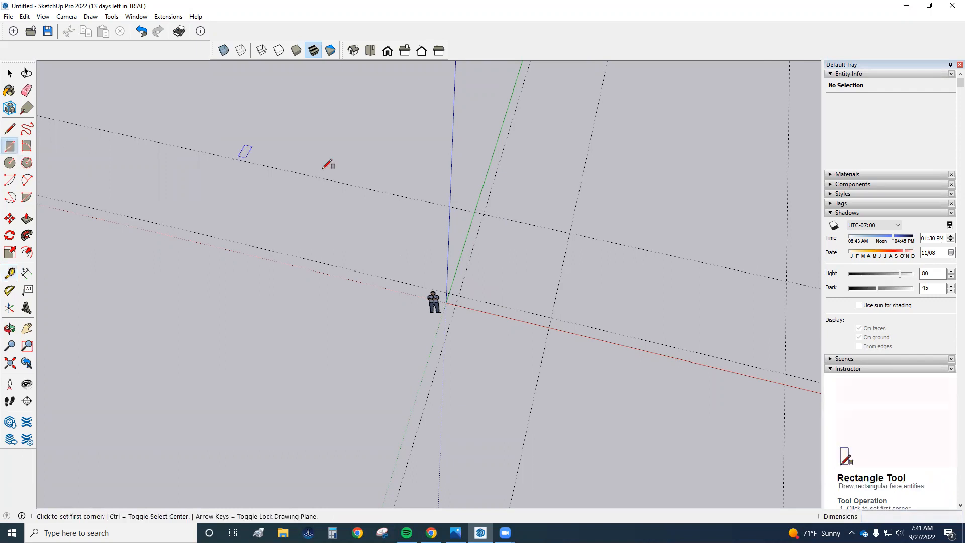
click(483, 215)
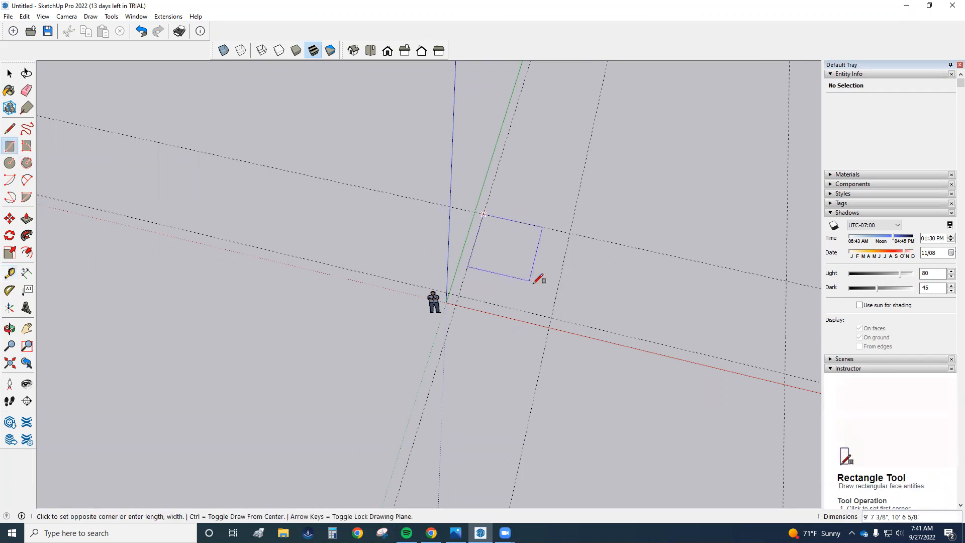
click(552, 318)
Push/Pull the room's rectangle up 10' into a block
middle_drag(526, 330, 549, 216)
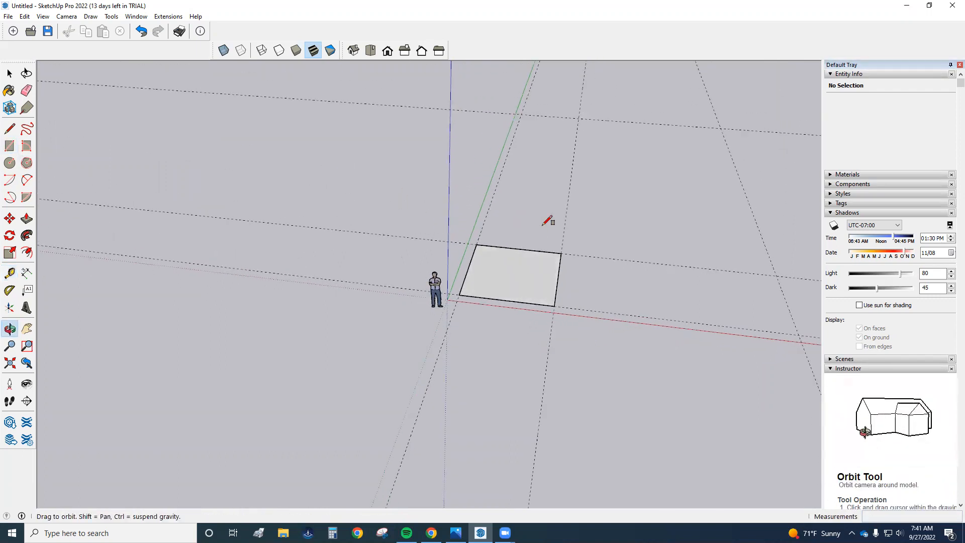
click(26, 218)
click(508, 270)
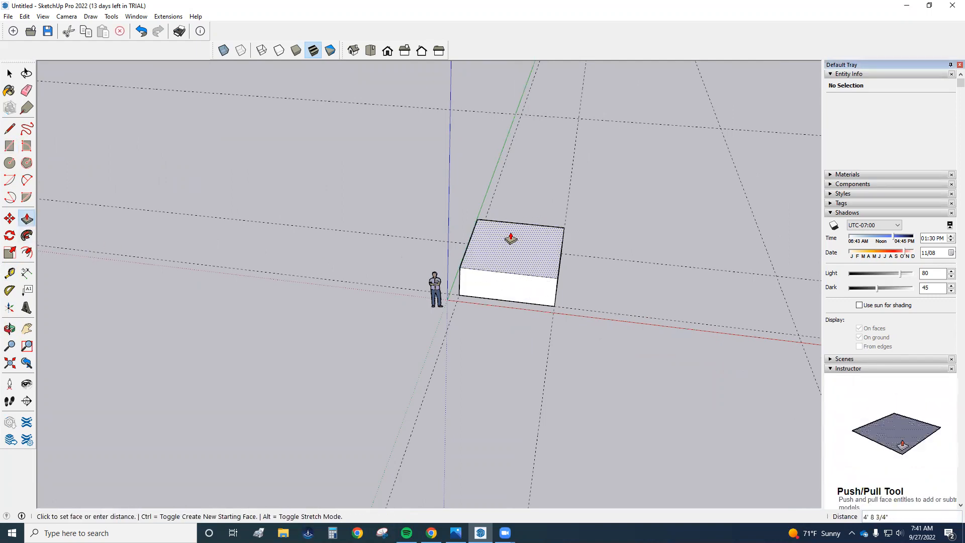
text(10)
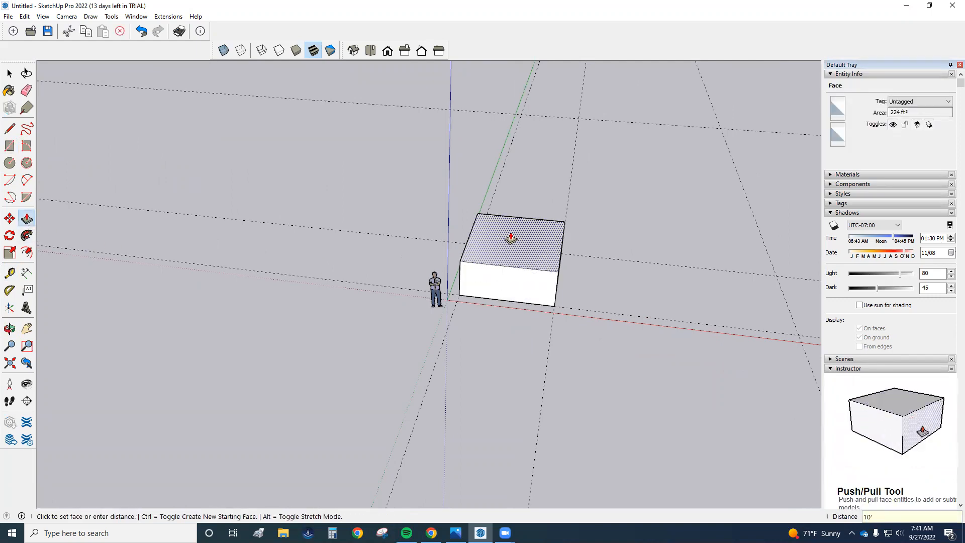
key(Return)
Check the entry tower on the roof plan and add a guide 4' back from the front guide beside the red axis
middle_drag(651, 316, 411, 344)
key(o)
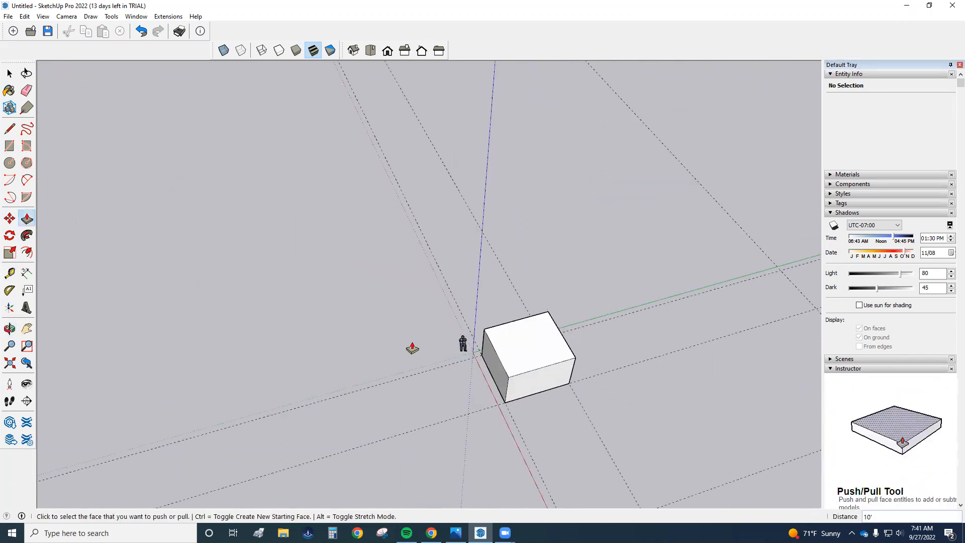
middle_drag(629, 418, 690, 377)
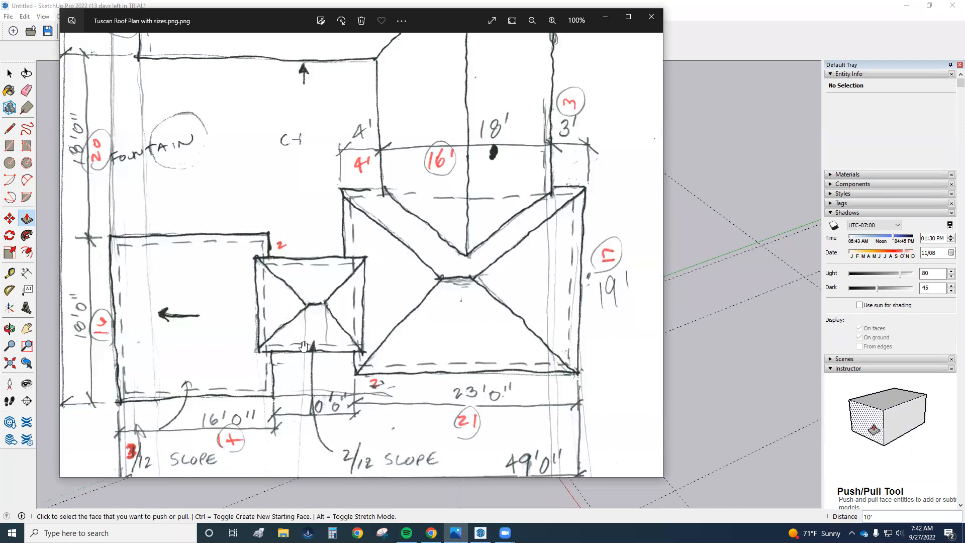
scroll(304, 331, down, 1)
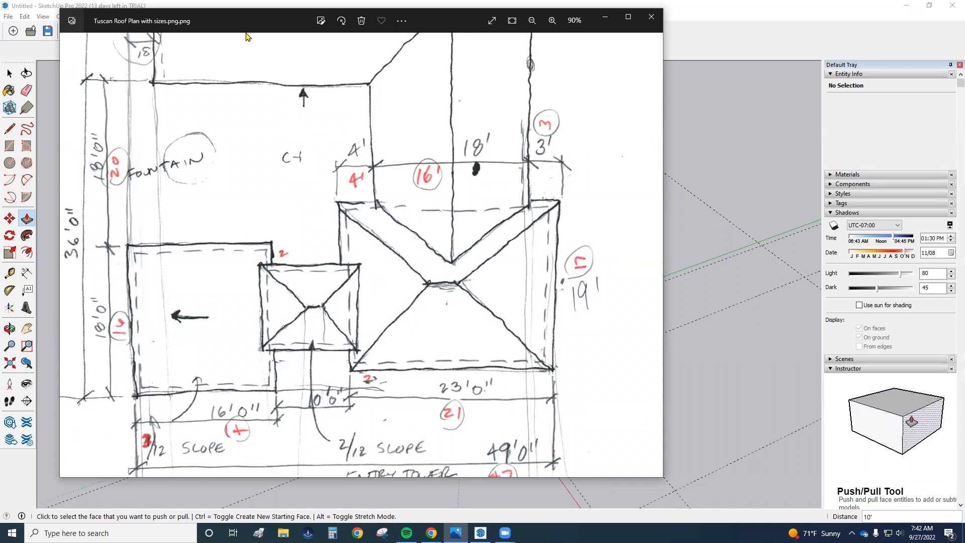
click(481, 532)
mouse_move(473, 410)
middle_down()
mouse_move(626, 424)
mouse_move(603, 357)
middle_up()
scroll(603, 357, up, 3)
key(t)
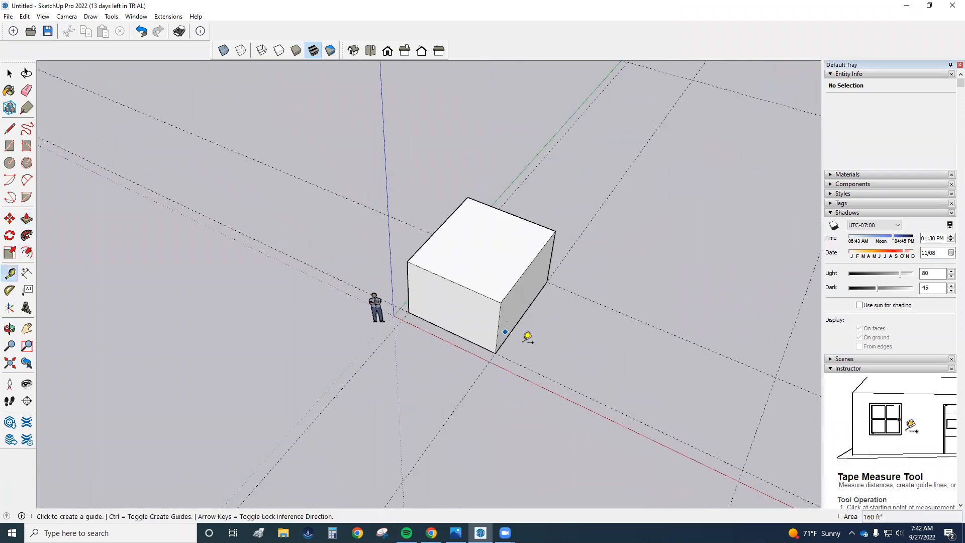
click(551, 358)
text(4)
key(Return)
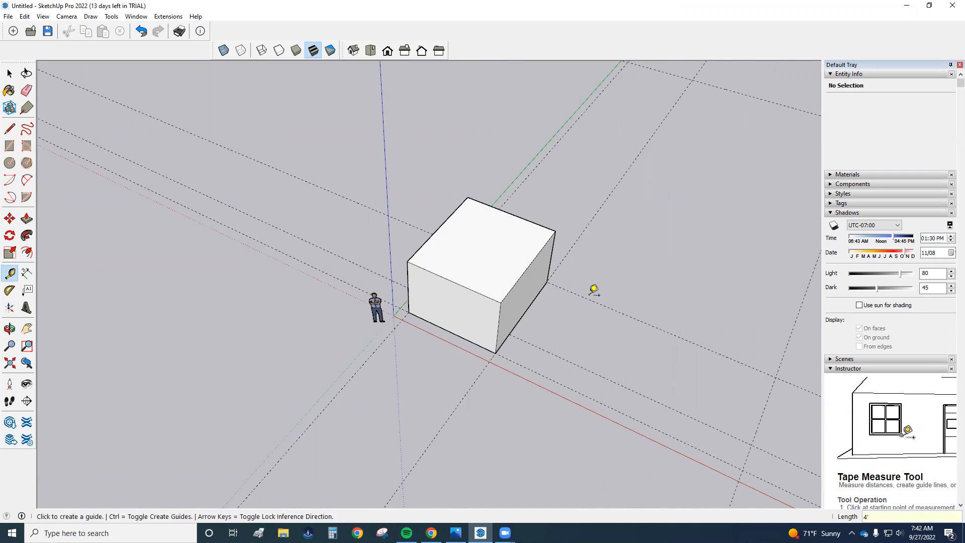
Add a guide 2' forward of the first room's back guide and another 21' inward from the far side guide
click(593, 300)
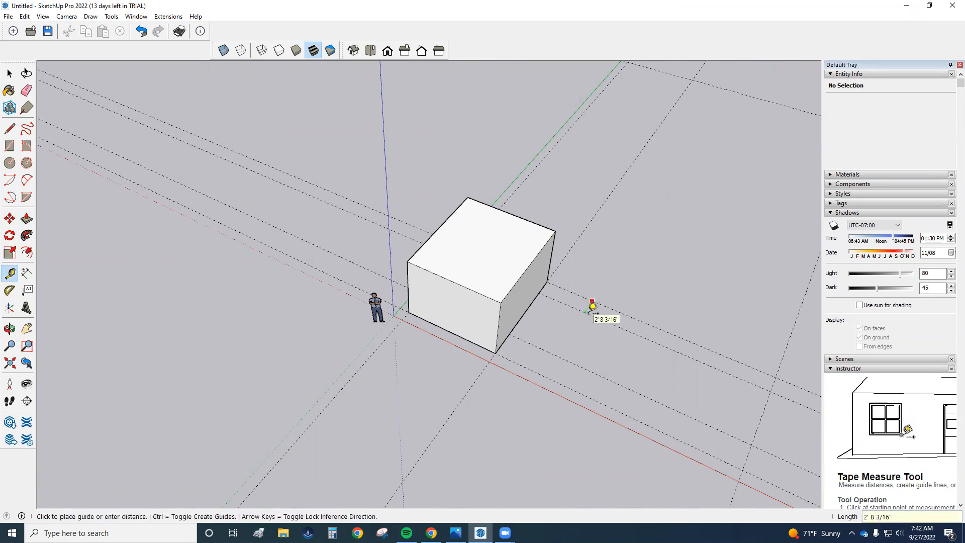
text(2)
key(Return)
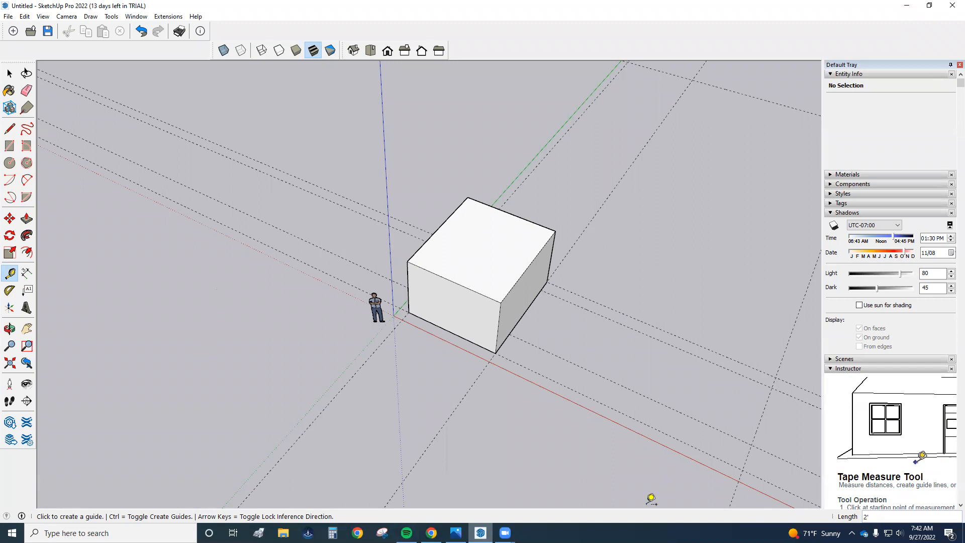
click(761, 421)
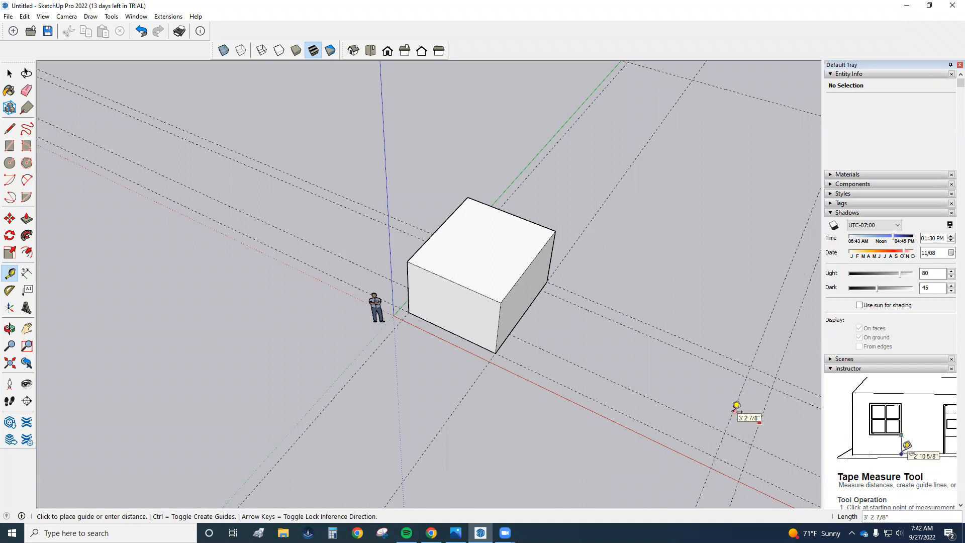
text(21)
key(Return)
Select the whole first room block and make it a group
middle_drag(605, 340, 549, 273)
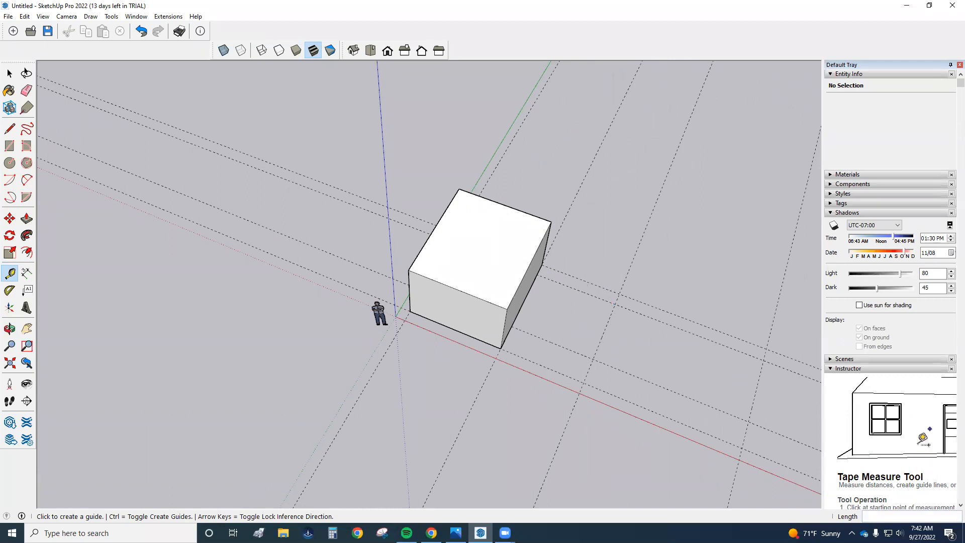
middle_drag(383, 232, 405, 207)
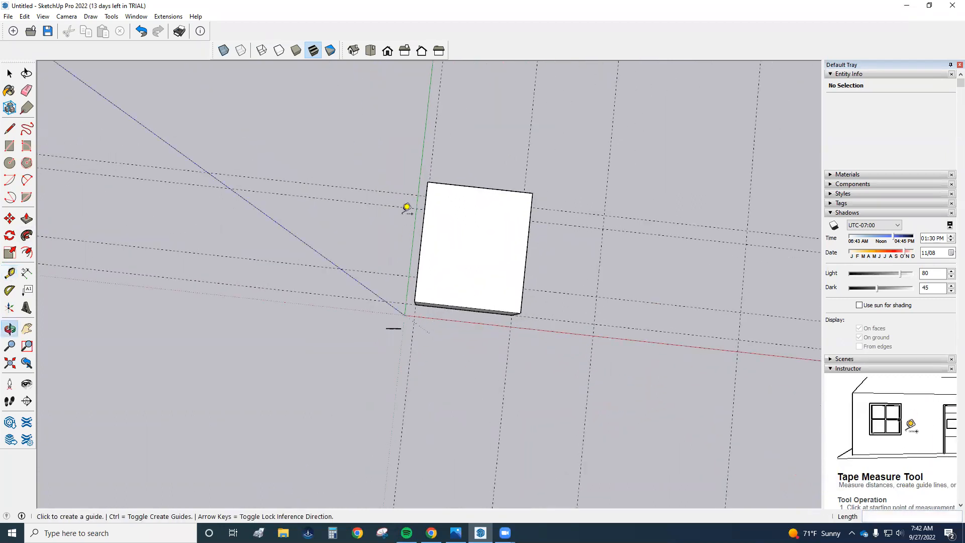
middle_drag(399, 270, 350, 266)
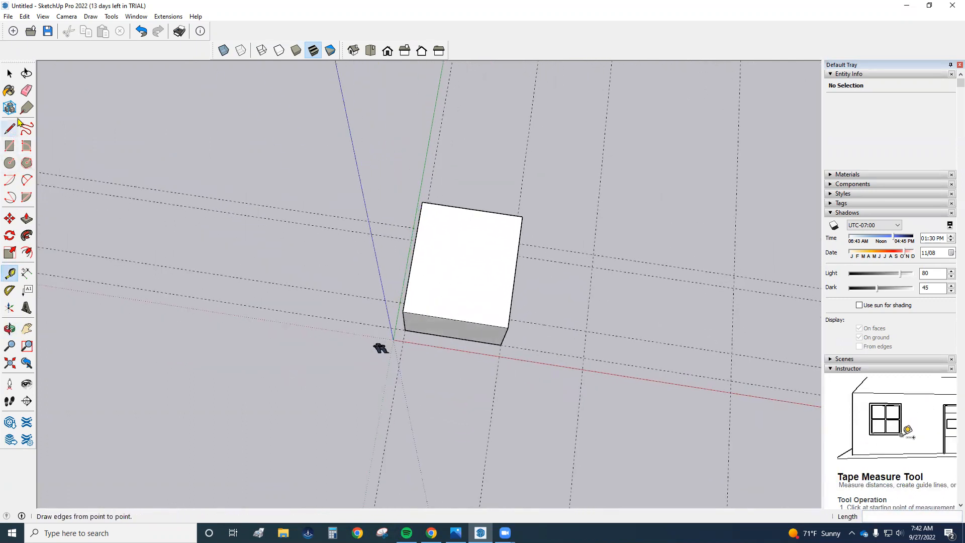
click(10, 73)
drag(381, 183, 556, 362)
right_click(483, 288)
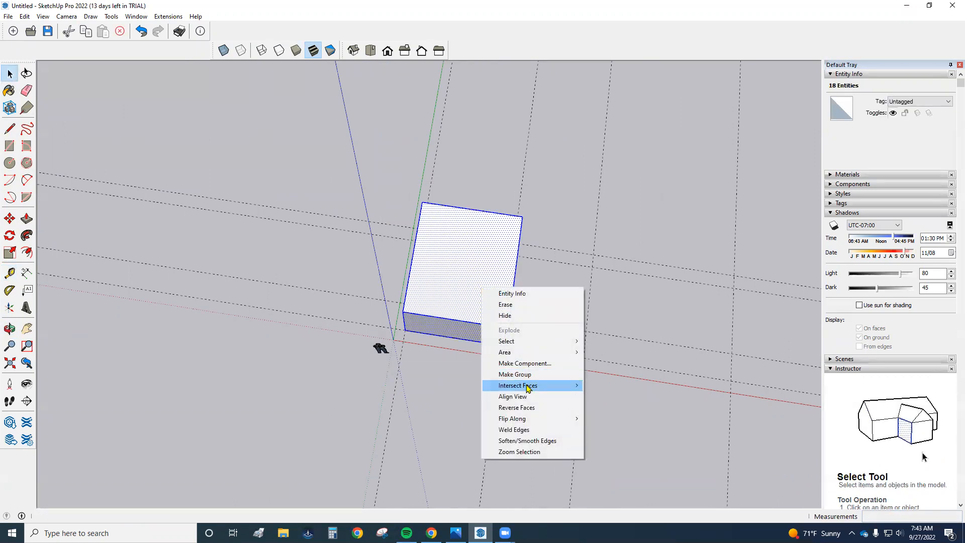
click(528, 375)
Draw the entry tower's rectangle between the guide intersections beside the first room, bounded by the 21' guide
middle_drag(489, 272, 519, 359)
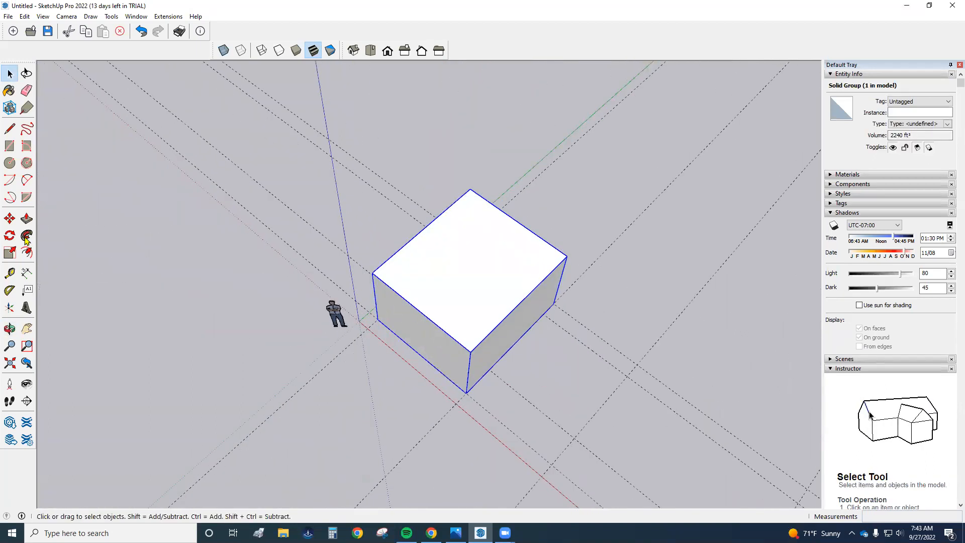
click(9, 145)
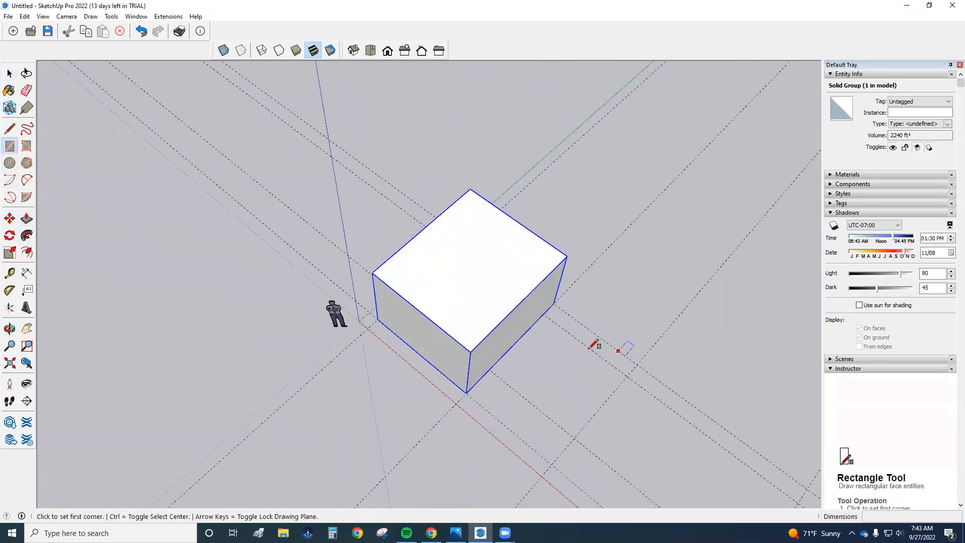
click(544, 315)
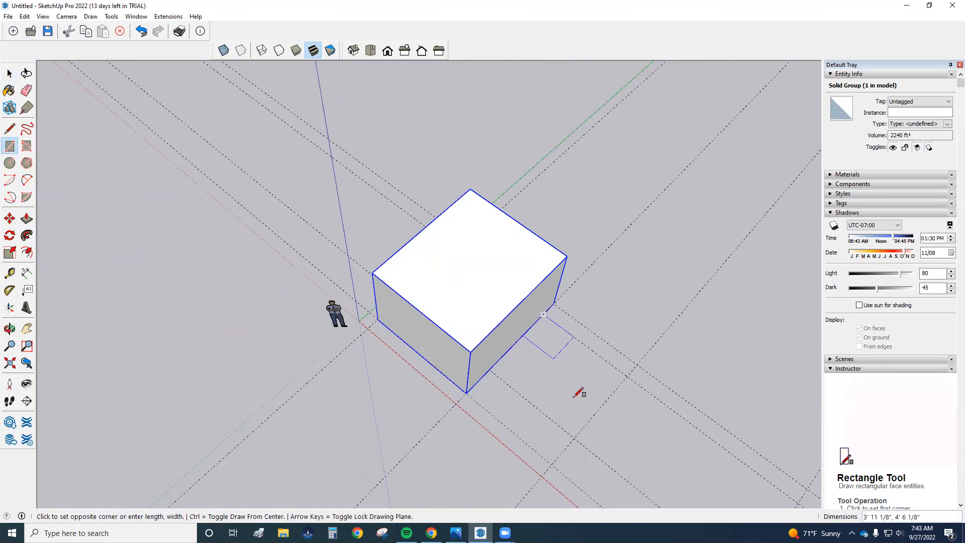
click(577, 440)
Push/Pull the entry tower's rectangle up 23' into a block
middle_drag(615, 410, 773, 295)
middle_drag(658, 315, 624, 264)
click(26, 219)
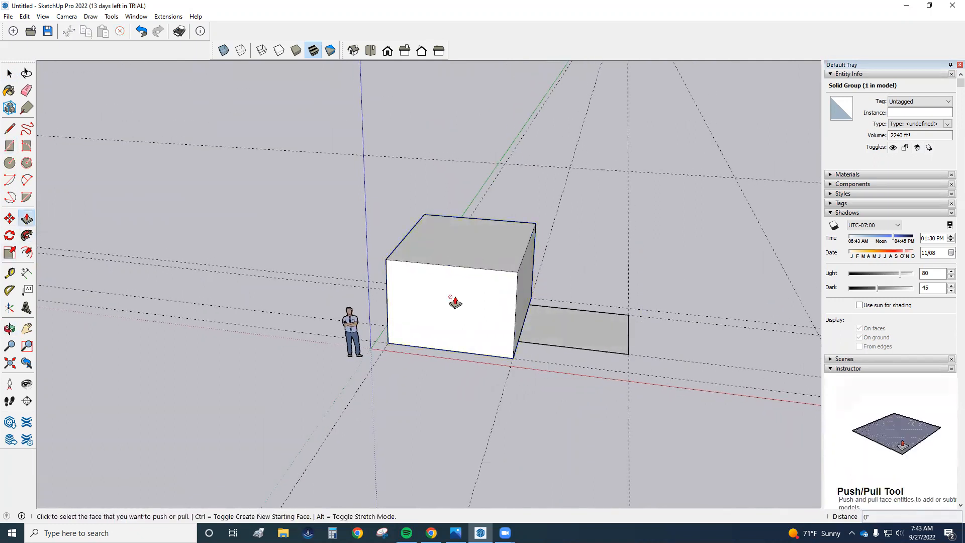
click(583, 329)
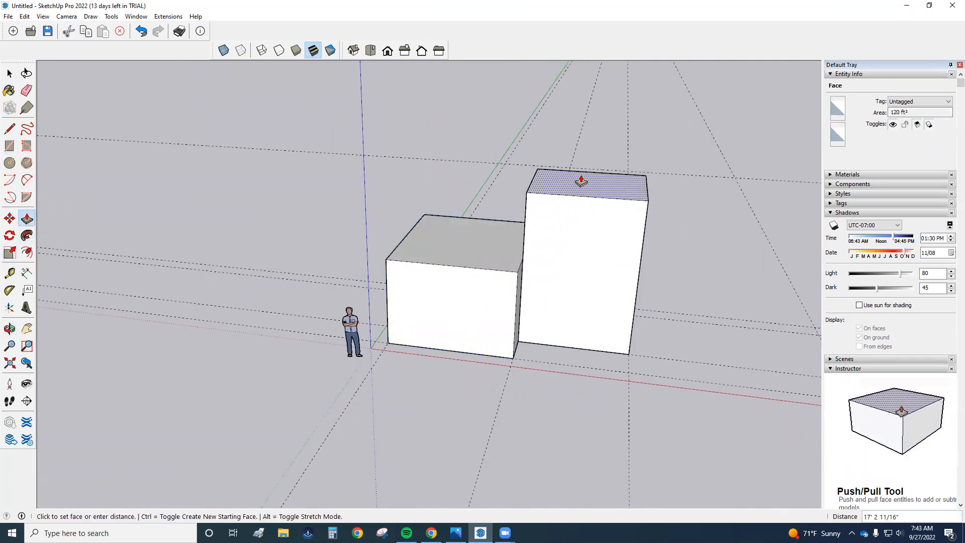
text(23)
key(Return)
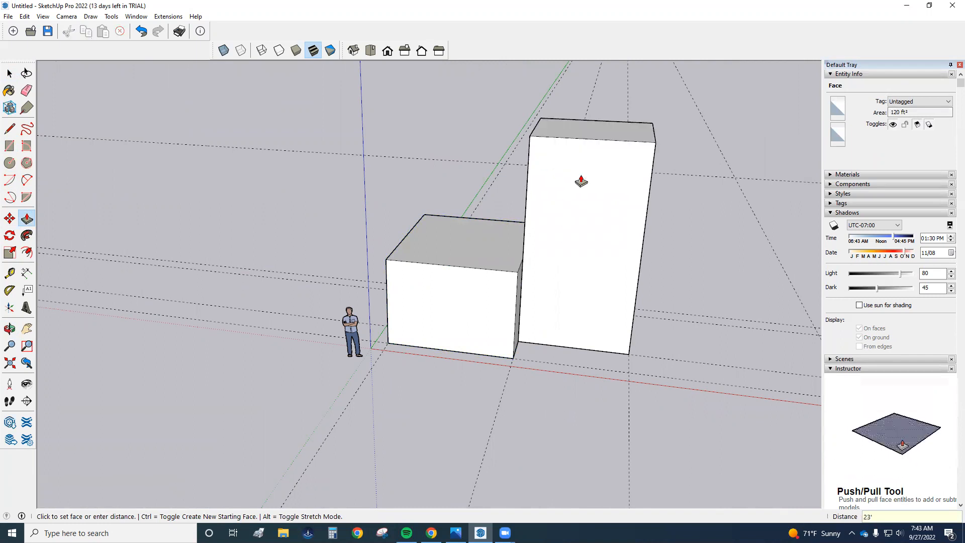
Select the whole entry tower block and make it a group
middle_drag(588, 283, 583, 317)
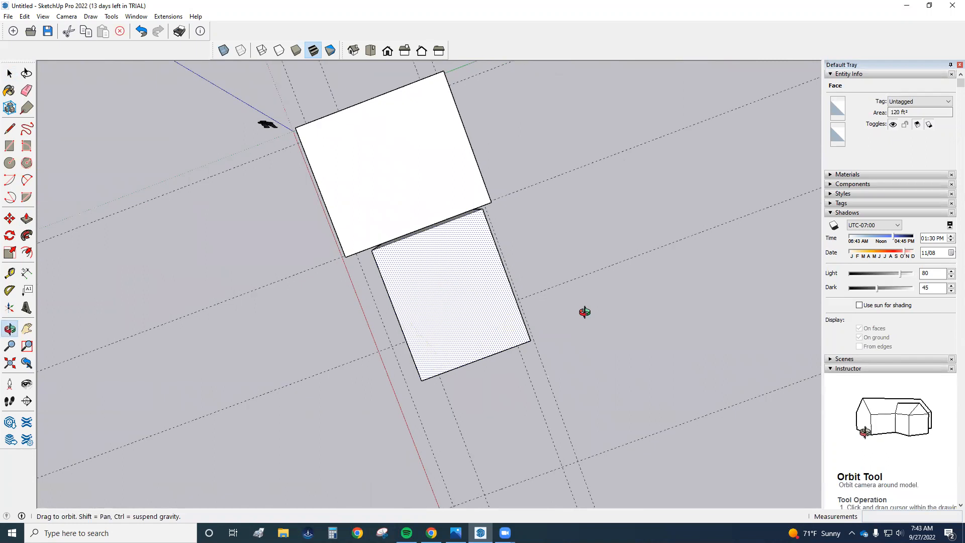
middle_drag(437, 260, 269, 199)
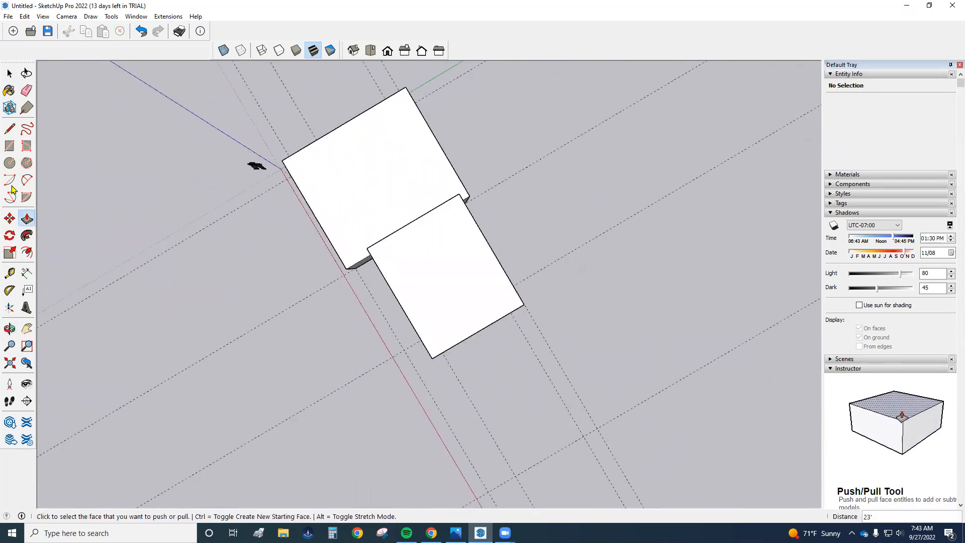
key(space)
drag(282, 194, 586, 372)
right_click(481, 286)
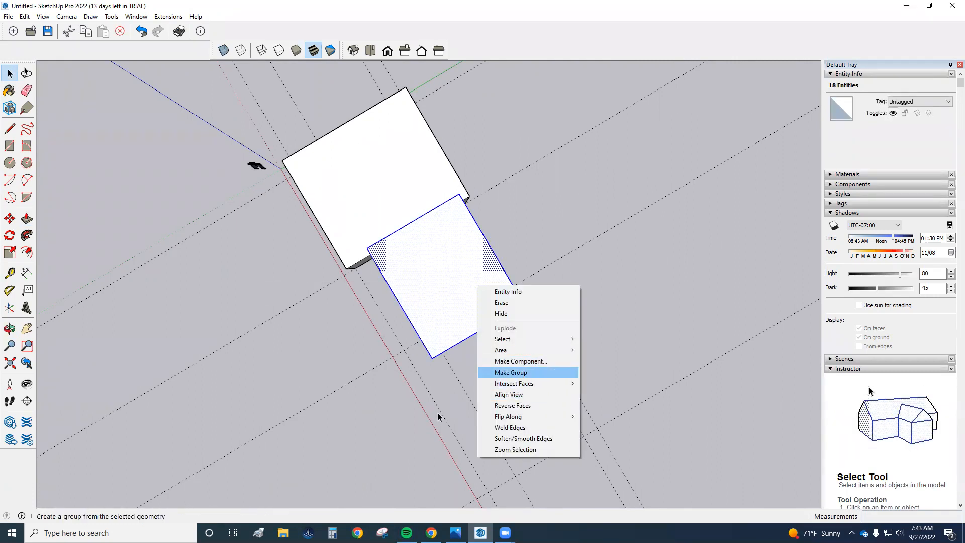
click(511, 373)
Add a guide 2' in front of the entry tower's front guide, toward the red axis
middle_drag(438, 413, 672, 207)
middle_drag(412, 296, 506, 369)
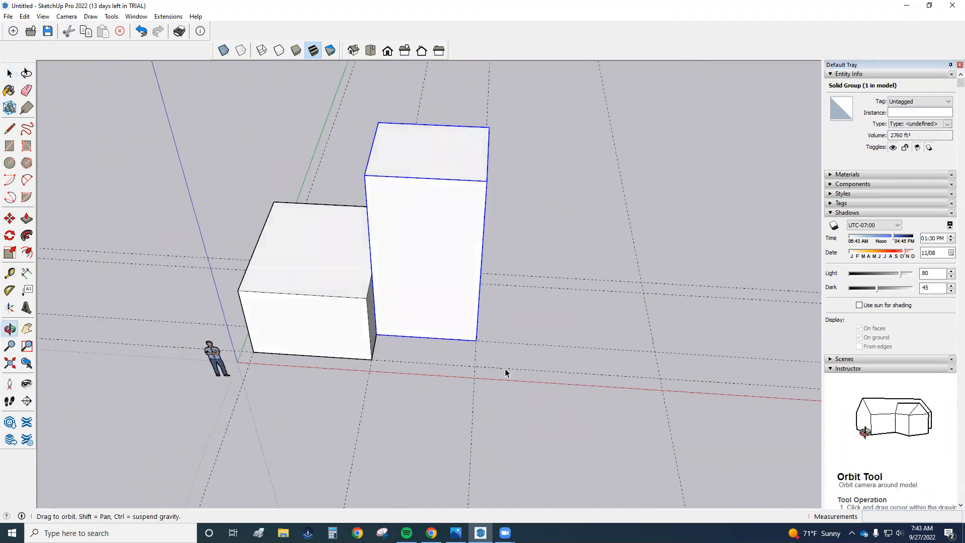
middle_drag(573, 359, 478, 358)
middle_drag(534, 375, 526, 275)
key(t)
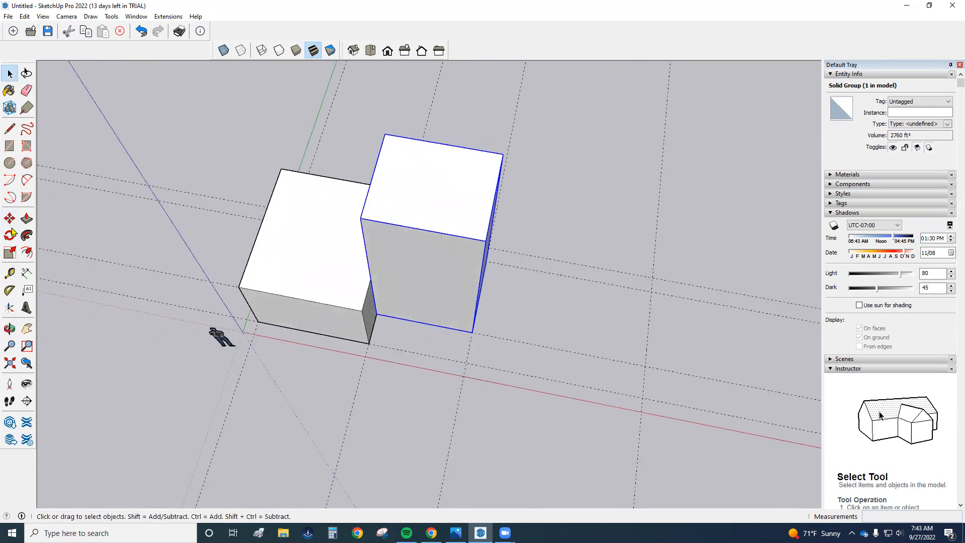
click(517, 341)
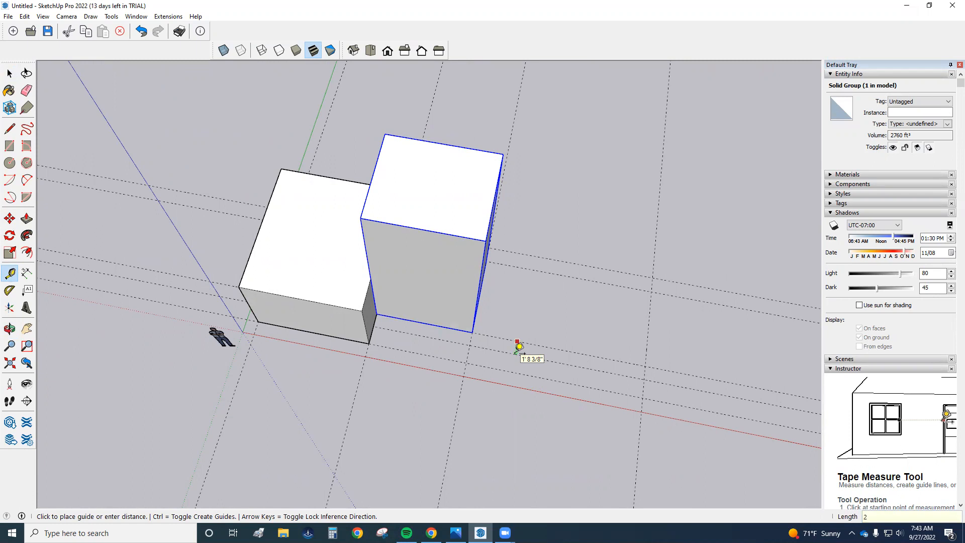
text(2')
key(Return)
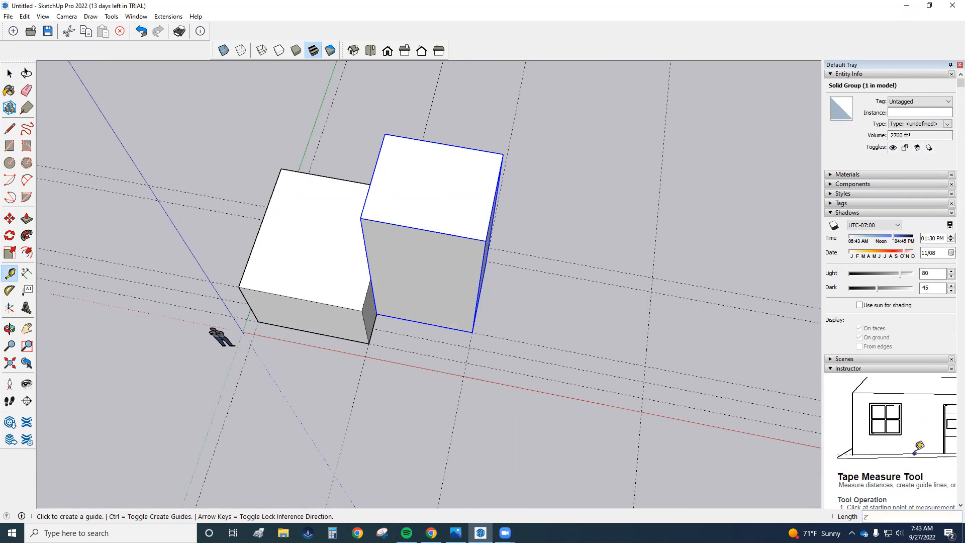
Check the large block's dimensions on the roof plan and erase the two guides along the backs of the first room and tower
key(alt+Tab)
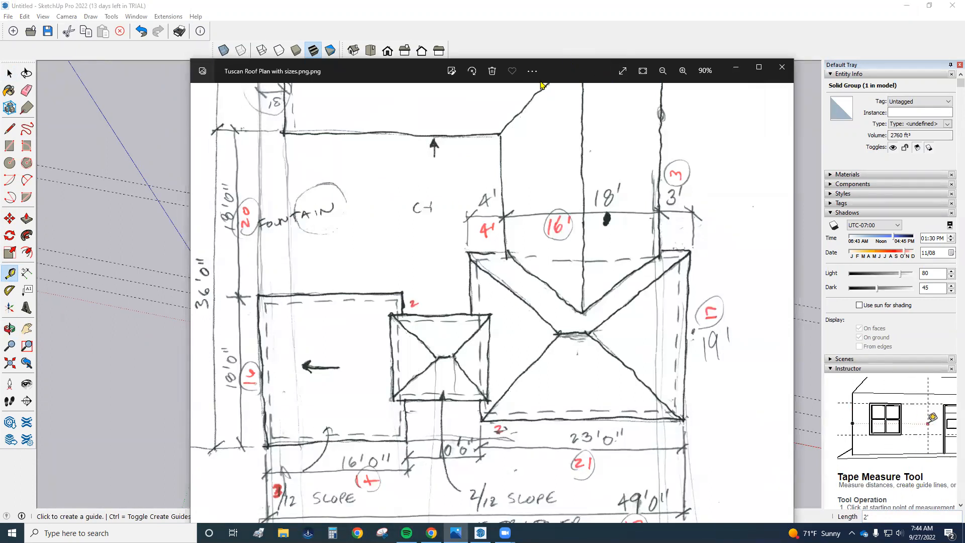
key(alt+Tab)
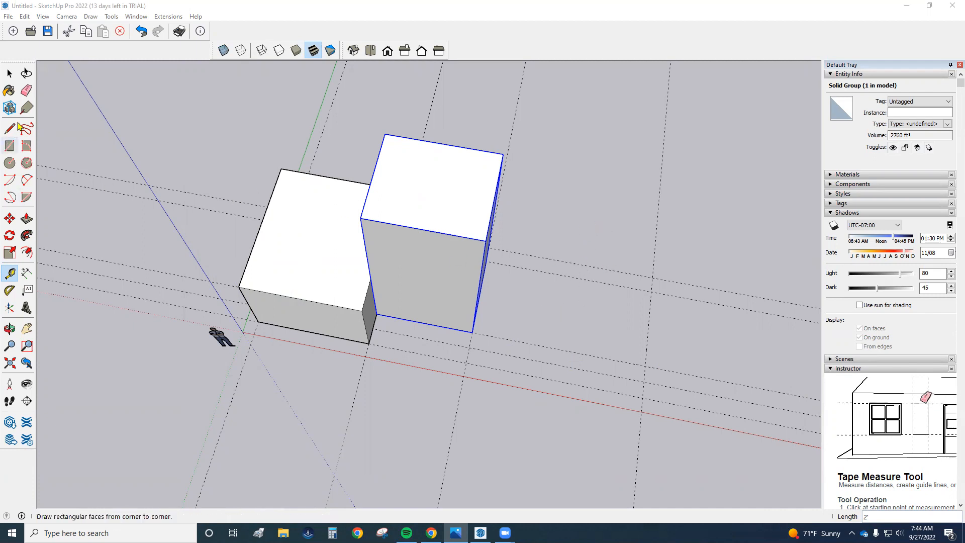
click(27, 90)
drag(566, 227, 566, 271)
Add a guide 17' back from the guide in front of the tower to mark the large block's depth
click(9, 273)
click(555, 364)
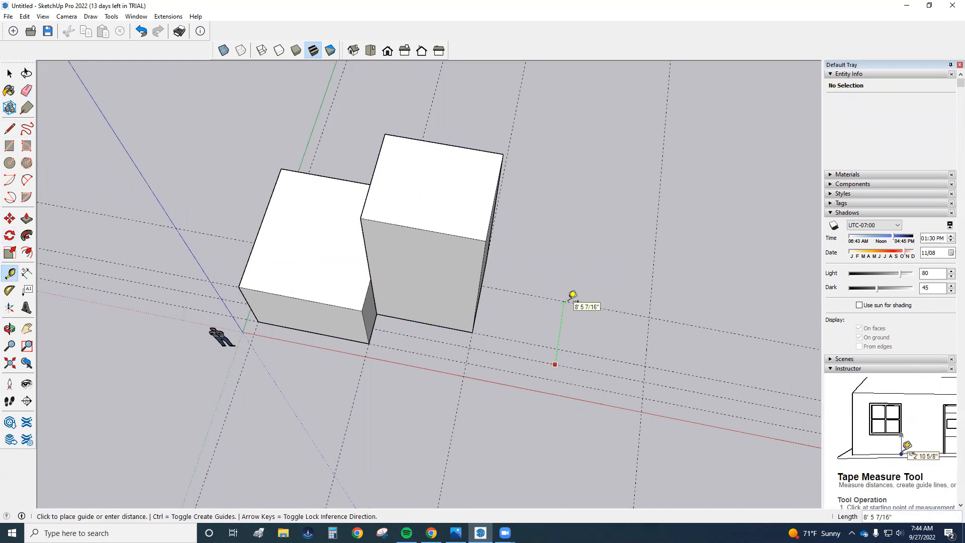
key(Return)
Draw the large block's 21' by 17' rectangle between the guide intersections beside the entry tower
middle_drag(578, 319, 558, 288)
middle_drag(427, 263, 47, 299)
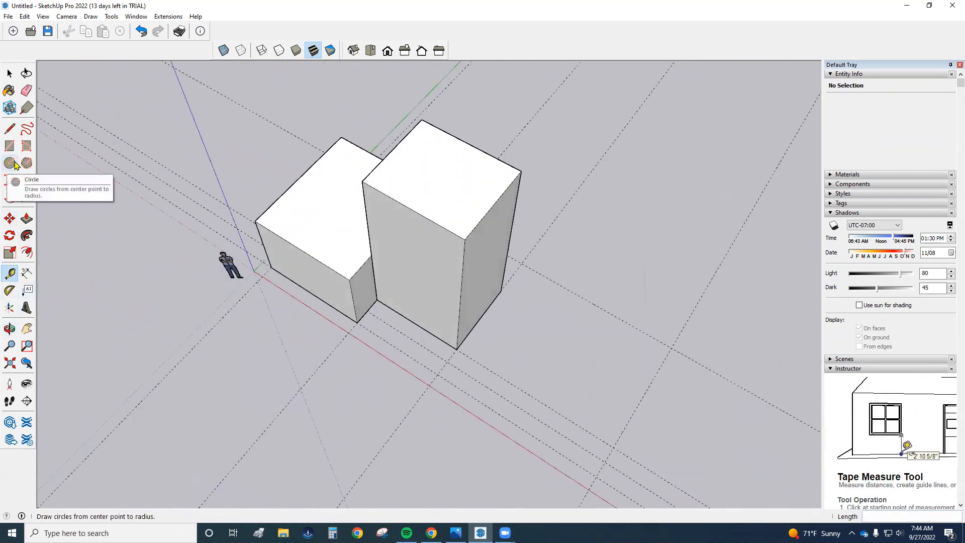
click(10, 146)
click(521, 263)
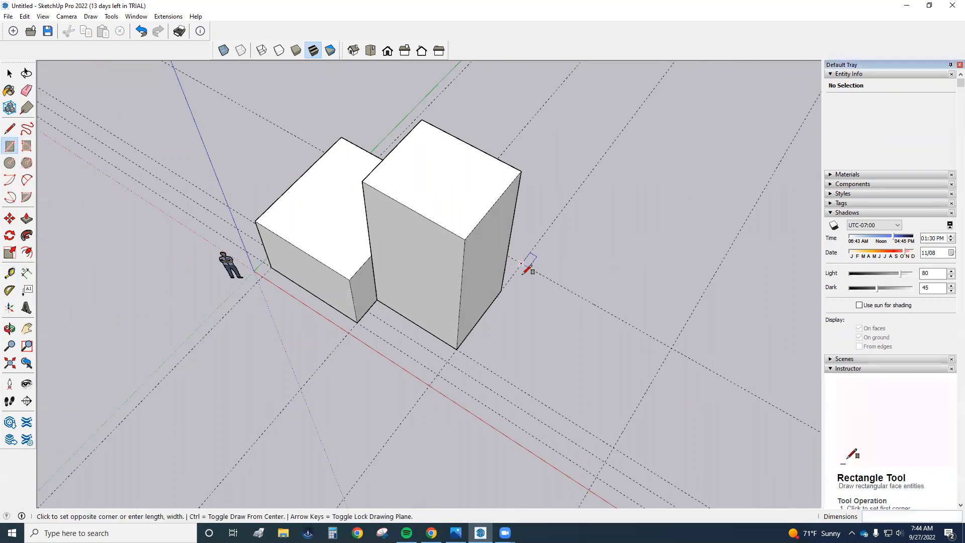
click(606, 462)
Push/Pull the large block's rectangle up 19'
click(26, 218)
middle_drag(300, 338, 561, 309)
click(561, 309)
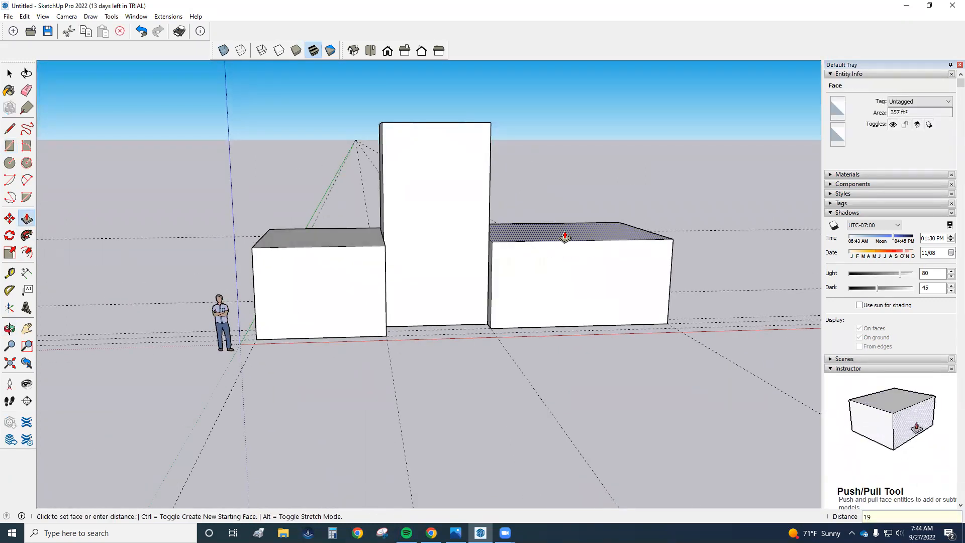
click(565, 236)
middle_drag(575, 234, 497, 389)
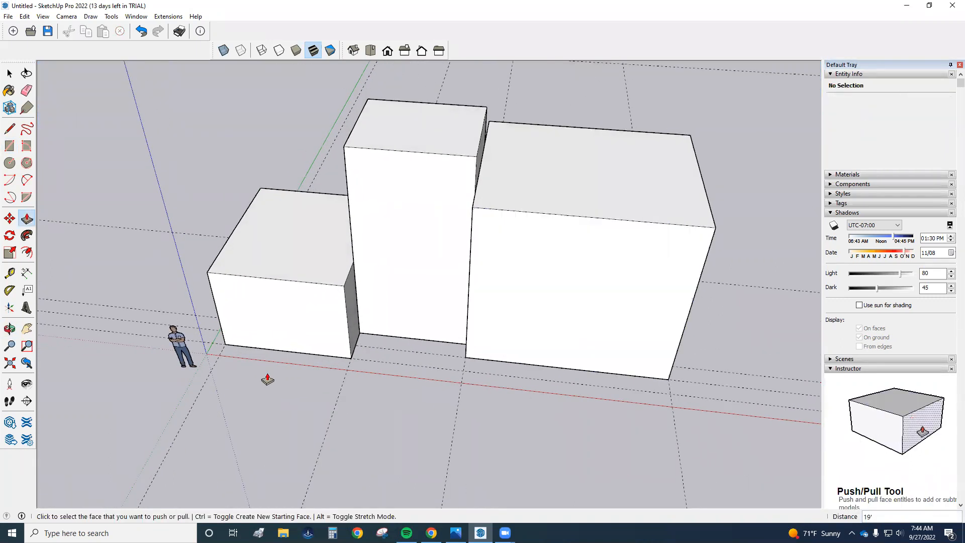
middle_drag(361, 347, 402, 382)
middle_drag(709, 377, 703, 402)
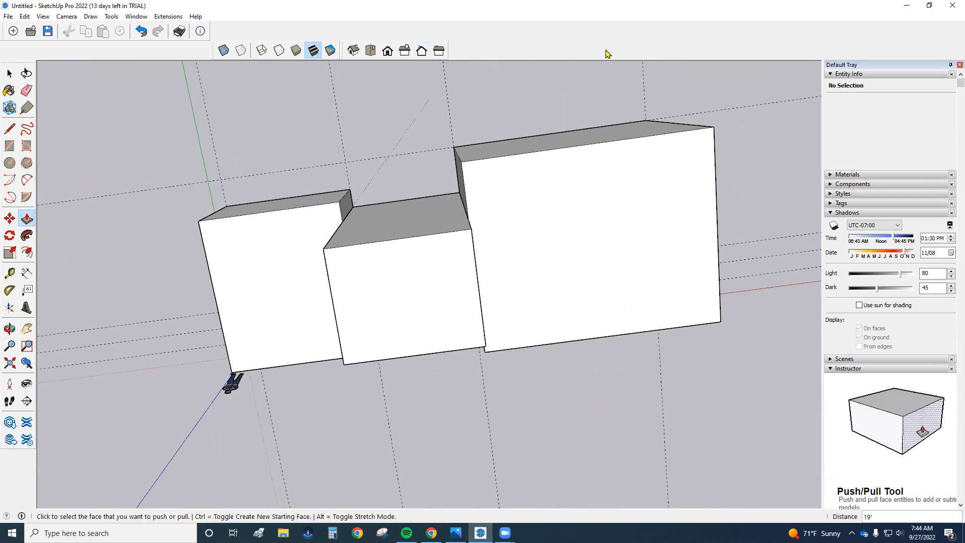
right_click(628, 55)
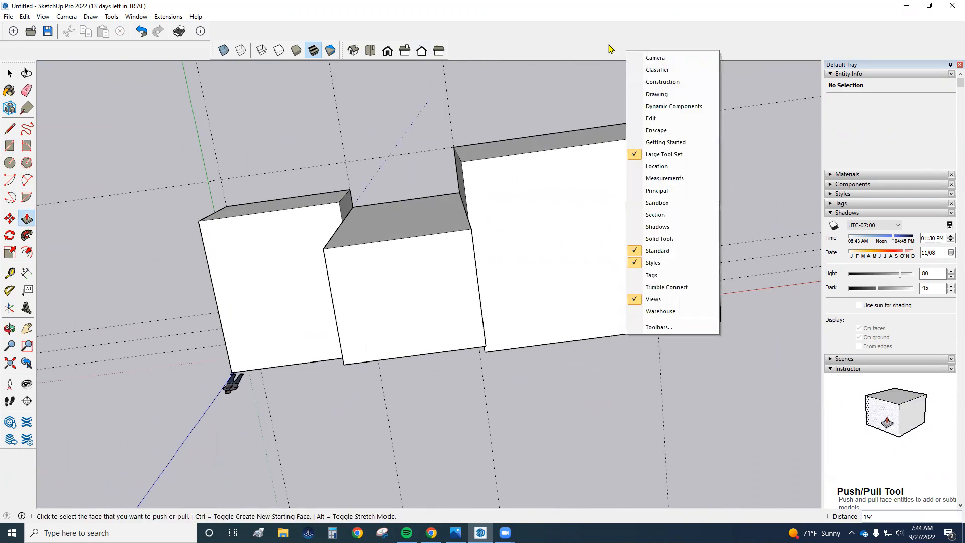
right_click(22, 171)
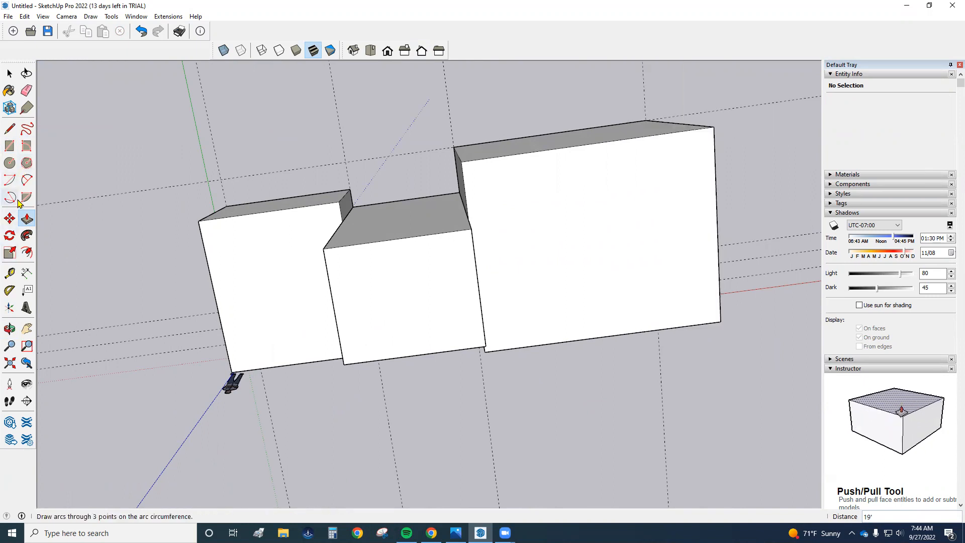
right_click(18, 200)
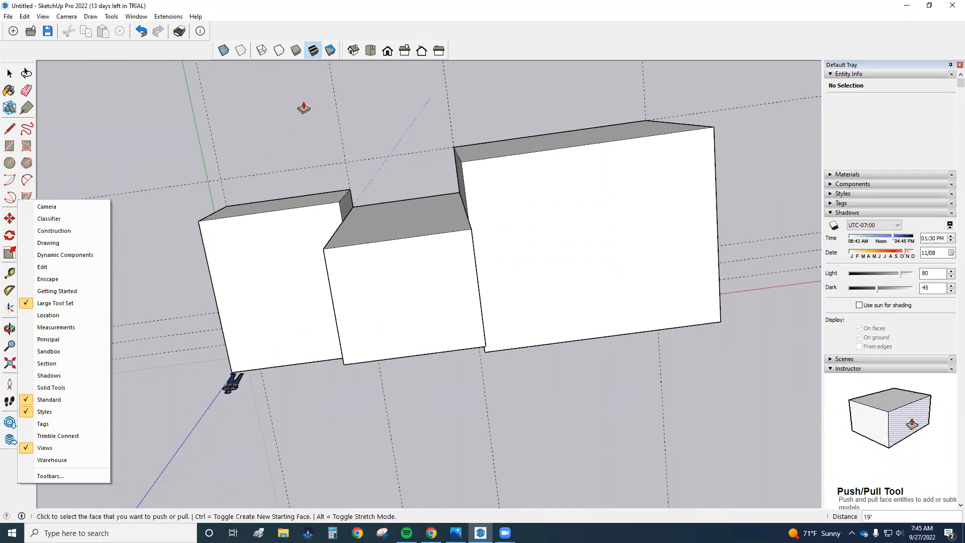
Show the model from the top and set the camera to parallel projection
click(370, 51)
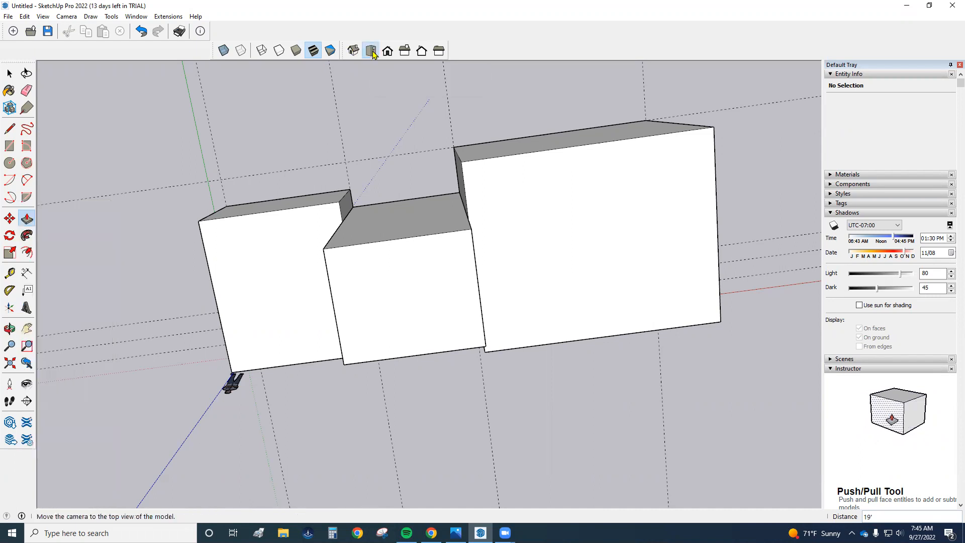
click(370, 50)
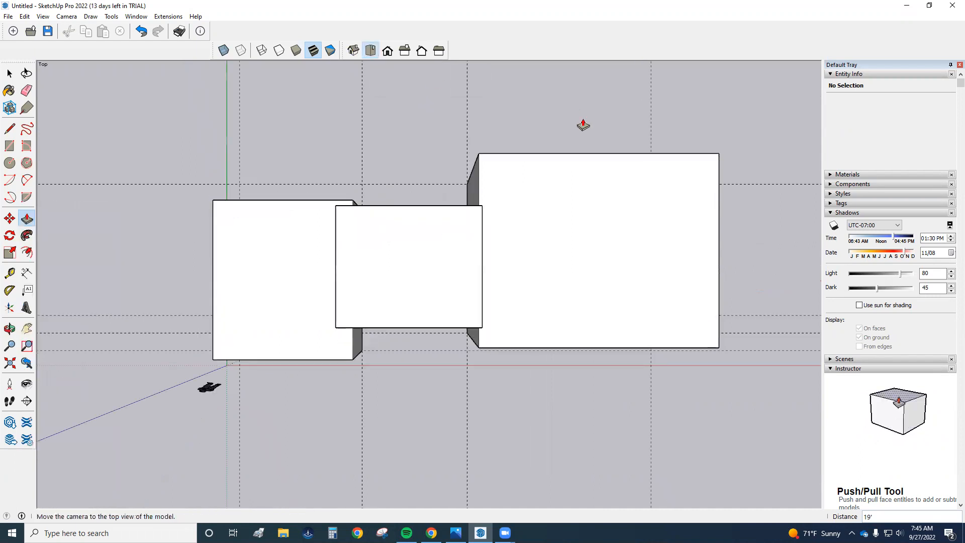
click(40, 17)
mouse_move(25, 18)
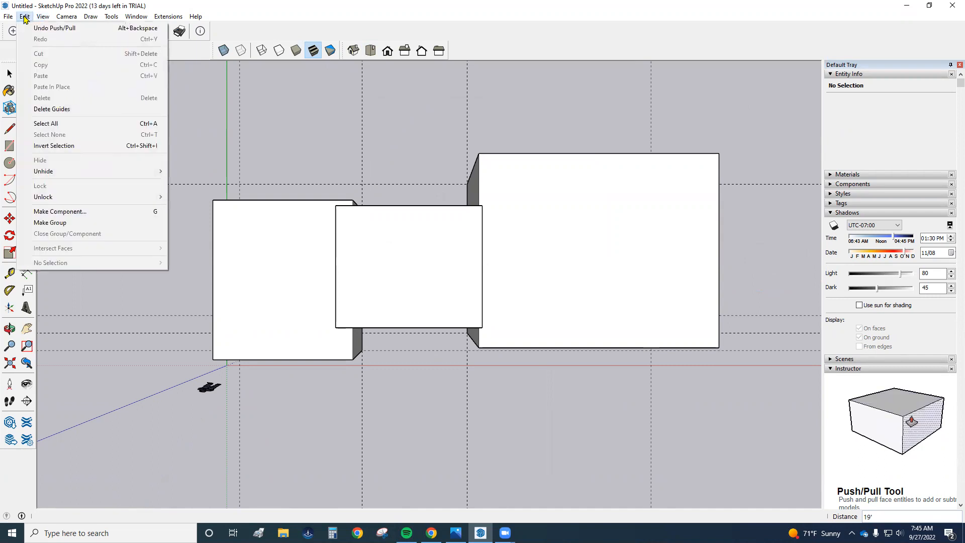
mouse_move(66, 16)
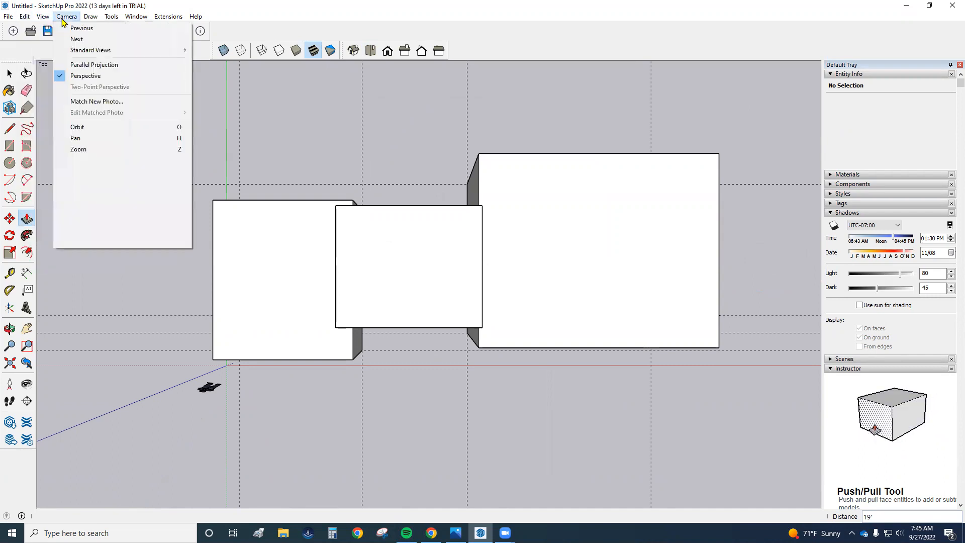
click(76, 66)
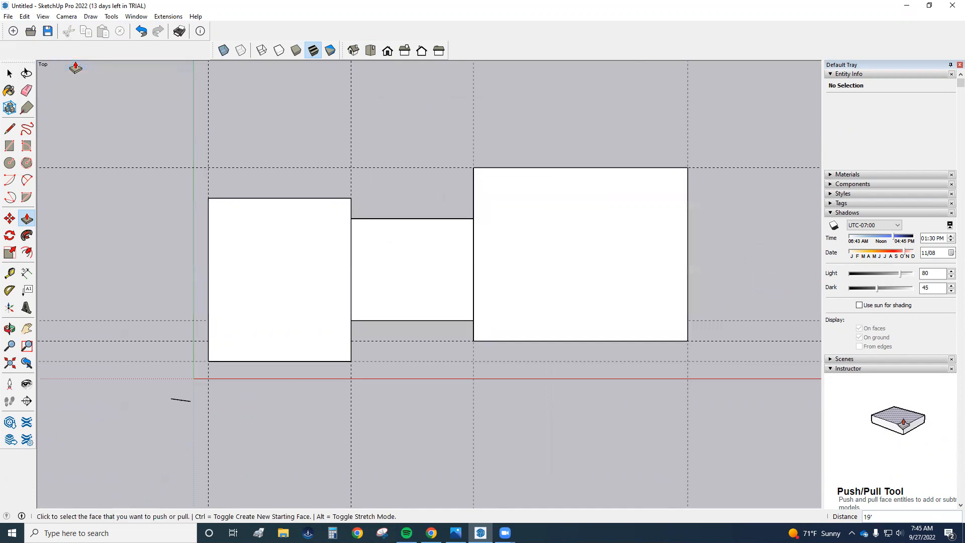
Switch the camera to perspective and back to parallel projection to compare the two top views
click(67, 16)
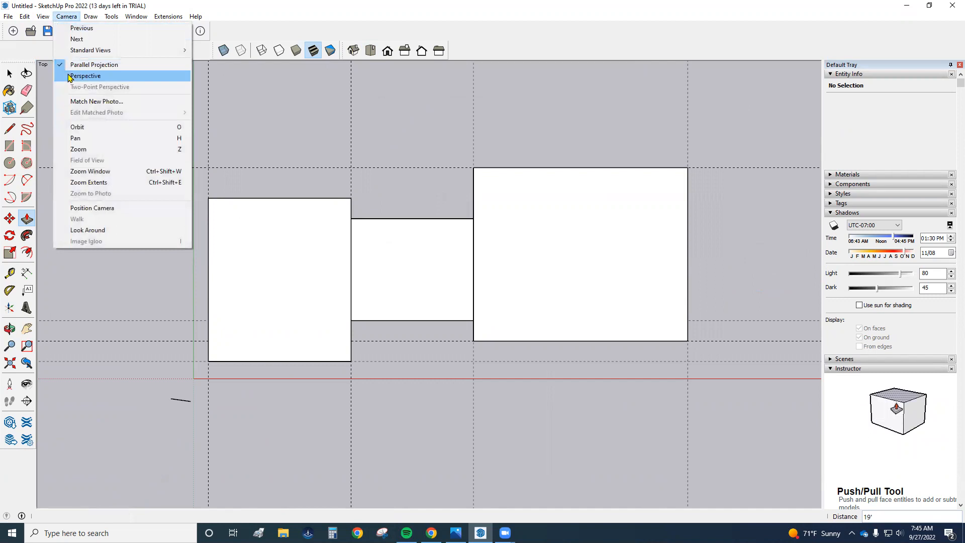
click(70, 76)
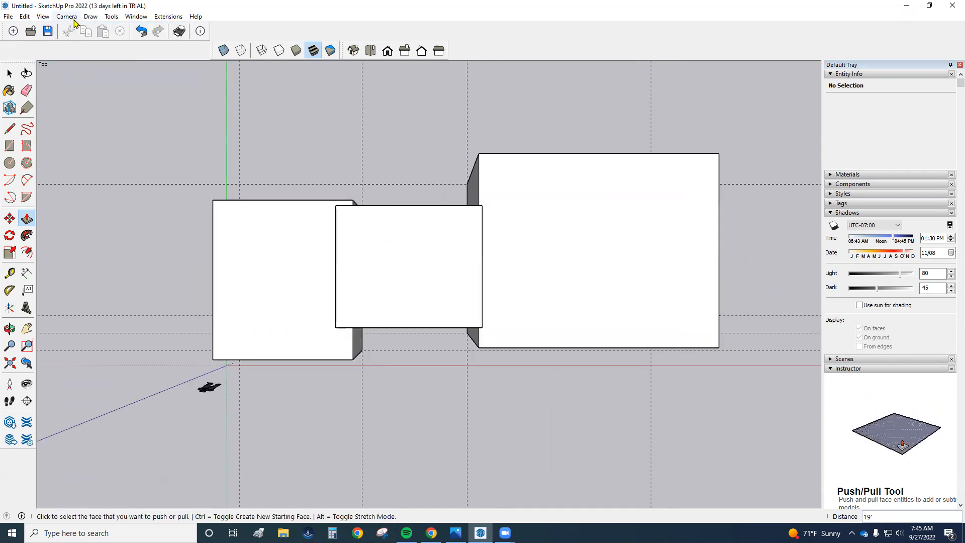
click(73, 18)
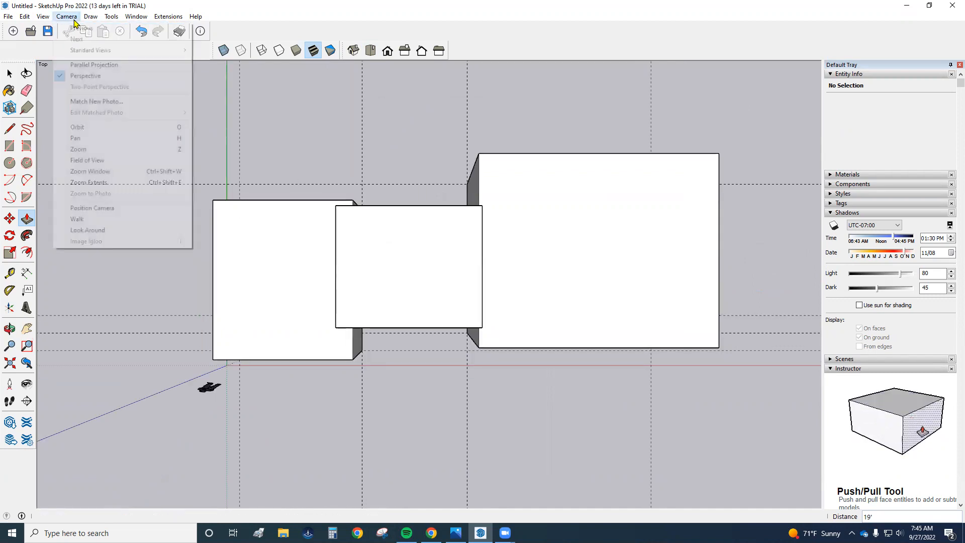
click(73, 66)
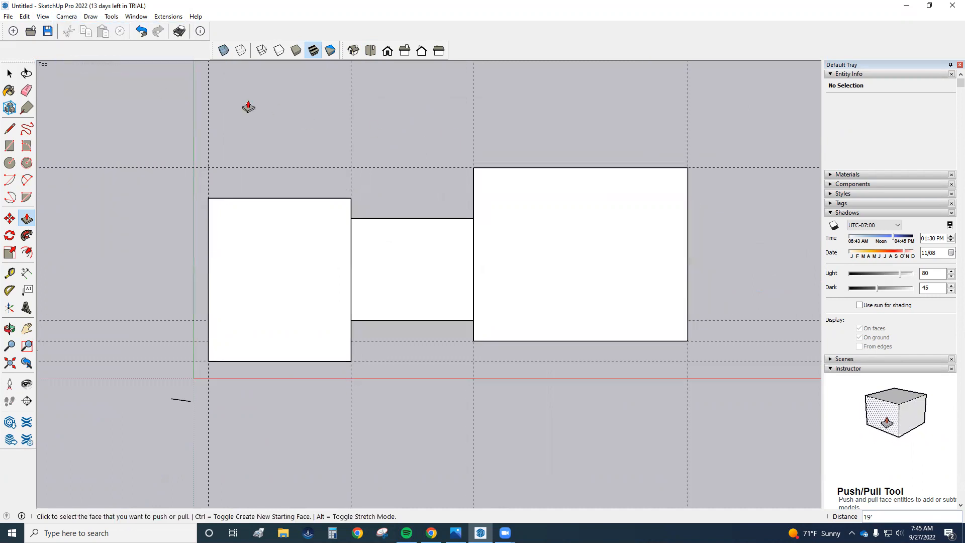
Select the whole large block and make it a group
click(9, 73)
drag(436, 141, 704, 360)
right_click(578, 241)
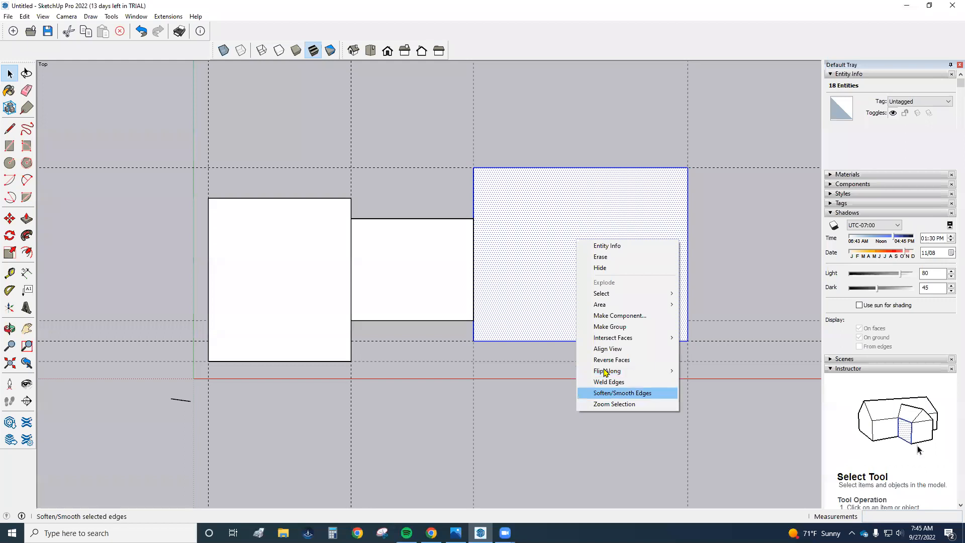
click(610, 326)
middle_drag(605, 339, 495, 437)
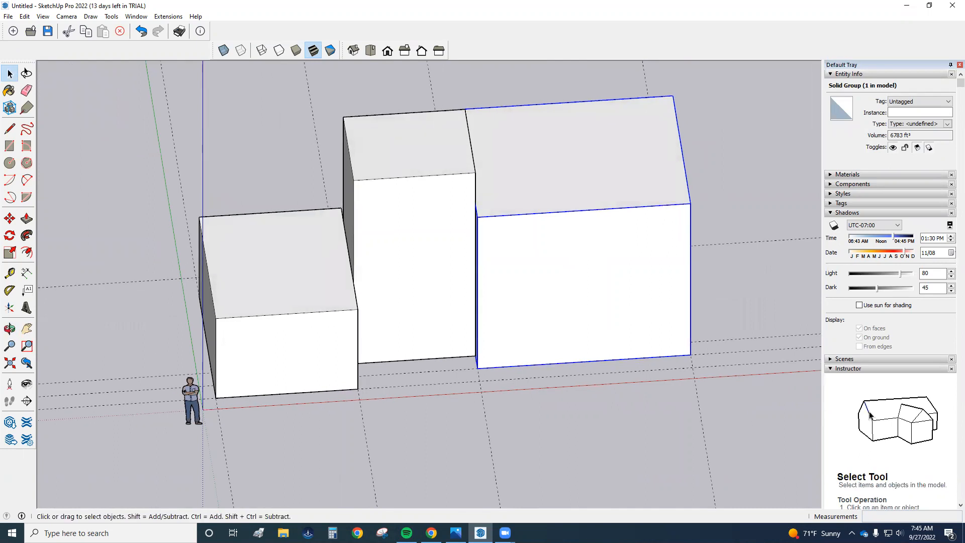
Examine the roof plan for the depth and side offsets of the wing behind the courtyard
key(alt+Tab)
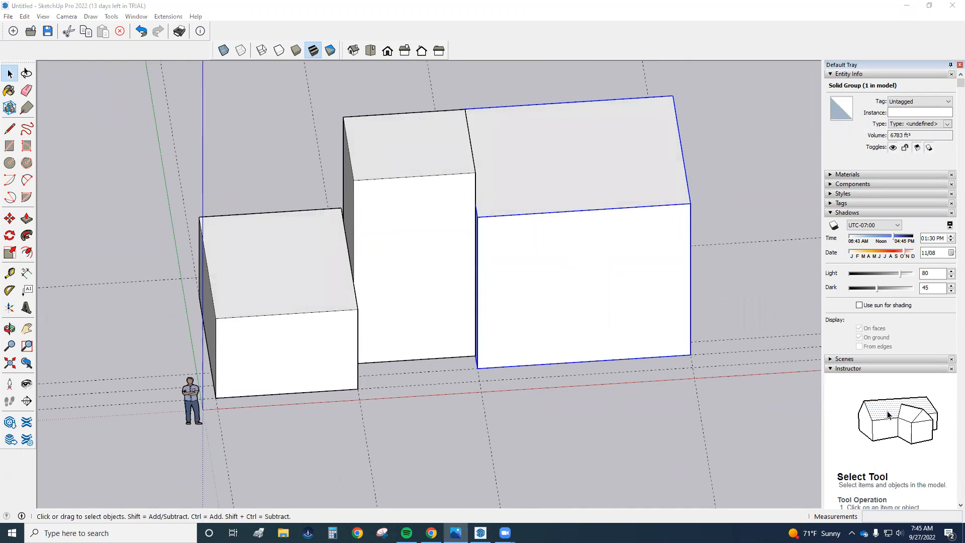
scroll(457, 204, down, 4)
scroll(457, 203, up, 1)
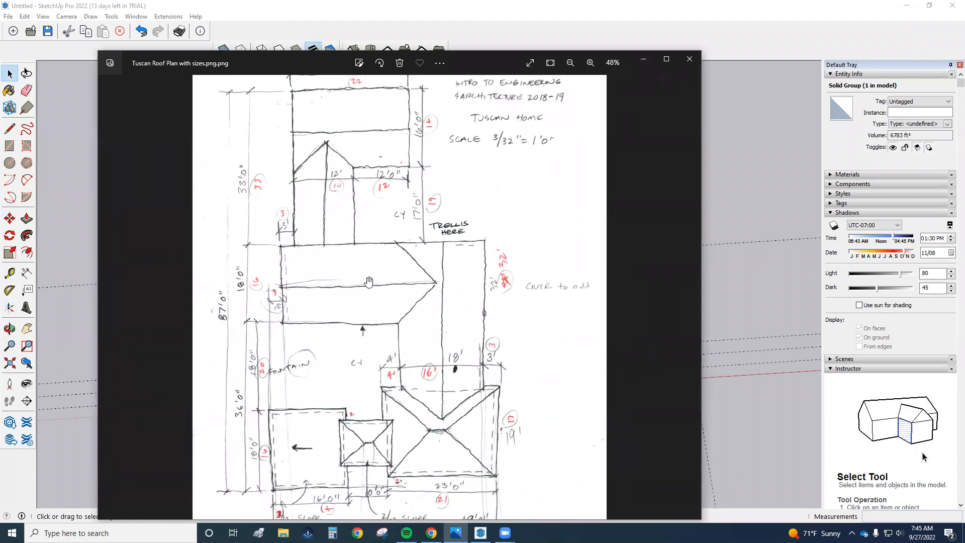
scroll(285, 412, up, 3)
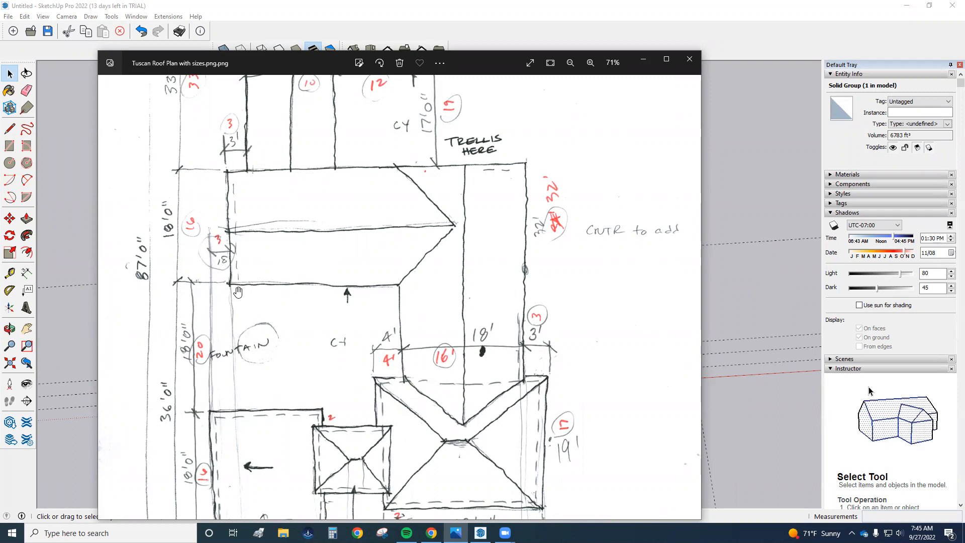
scroll(202, 345, down, 3)
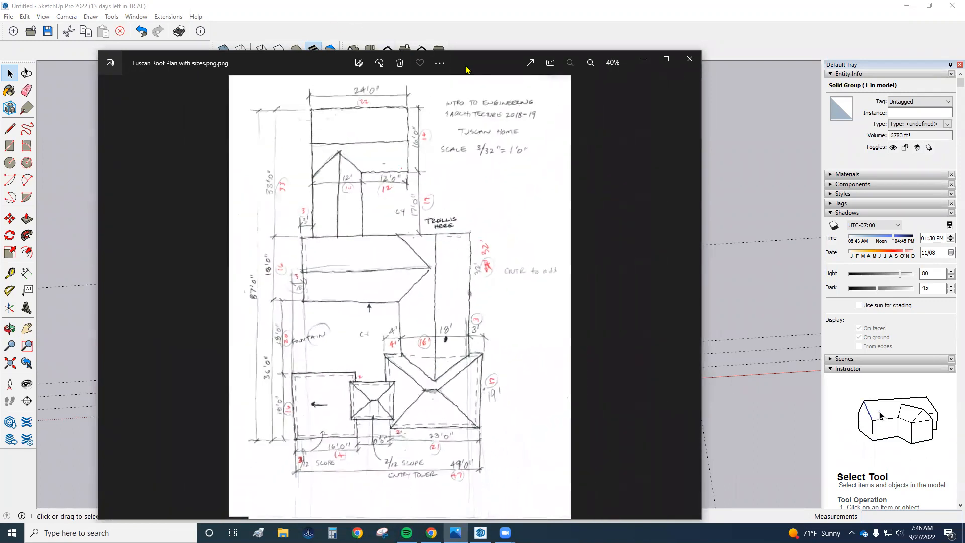
click(643, 59)
mouse_move(679, 216)
middle_down()
mouse_move(674, 374)
mouse_move(646, 432)
middle_up()
mouse_move(461, 237)
middle_down()
mouse_move(454, 343)
mouse_move(224, 64)
middle_up()
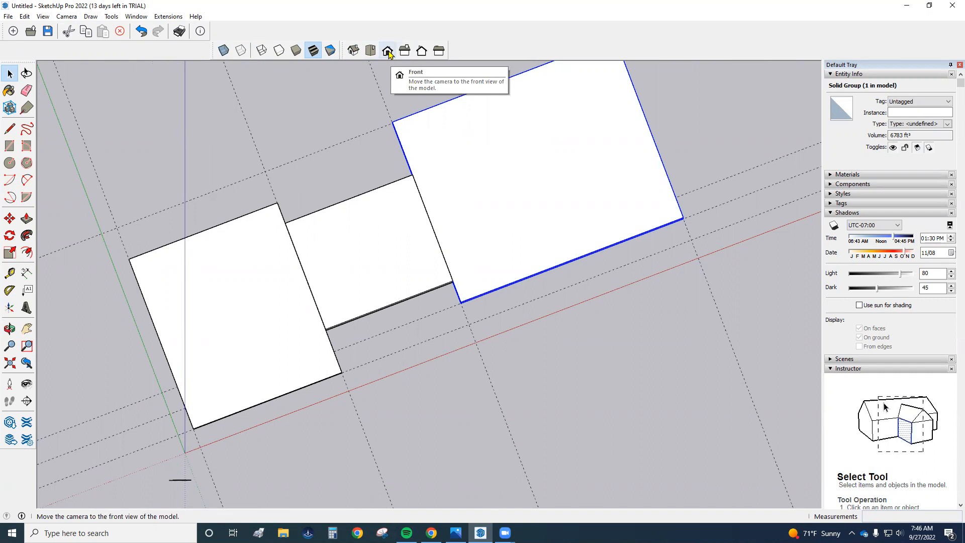
click(370, 51)
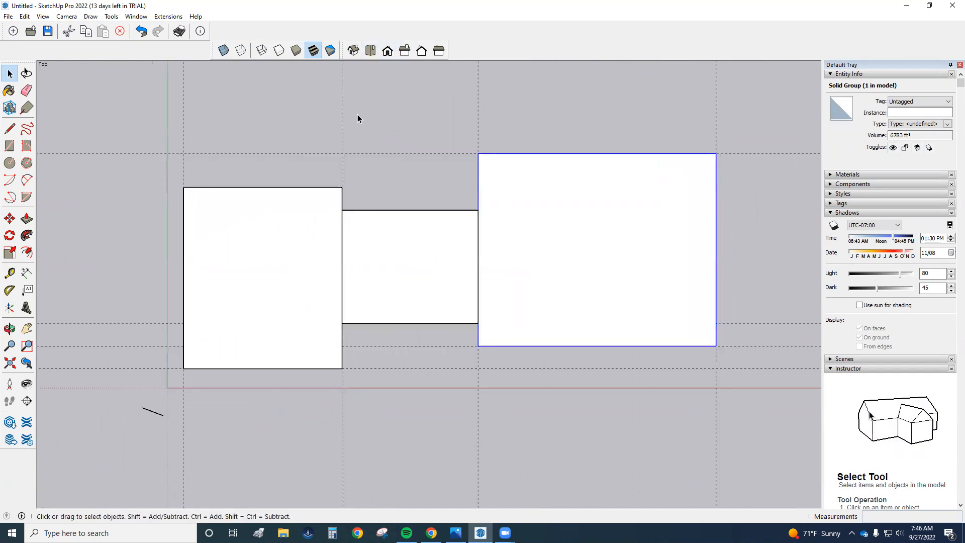
shift+middle_drag(354, 123, 338, 280)
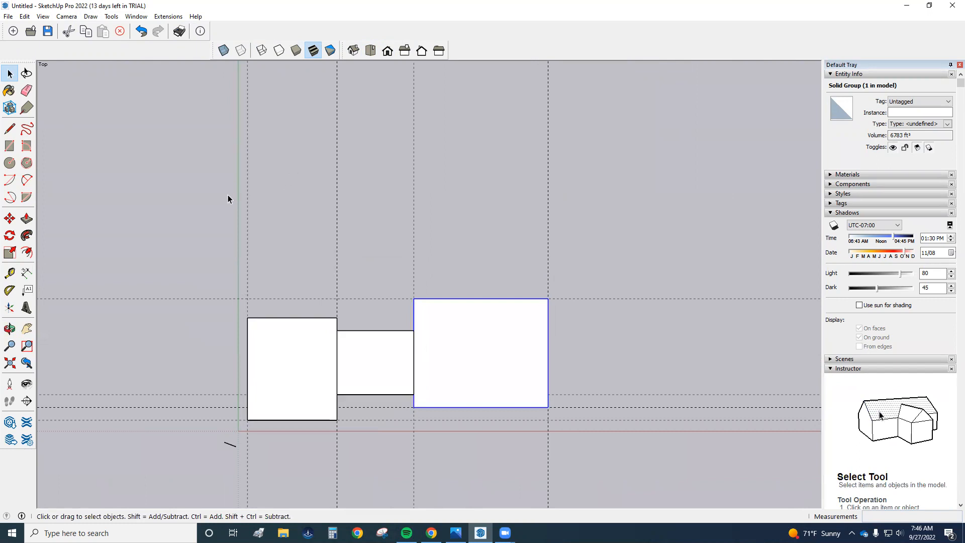
click(10, 273)
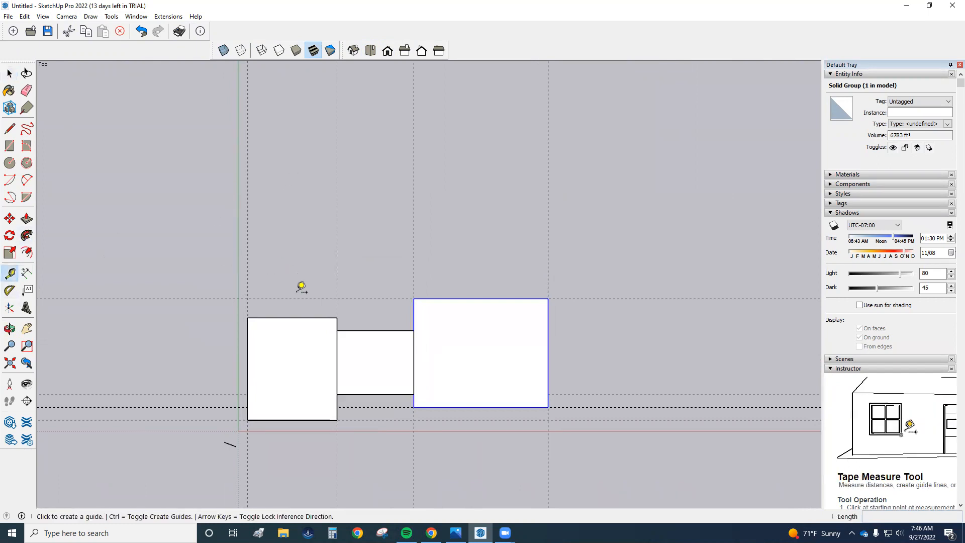
click(269, 317)
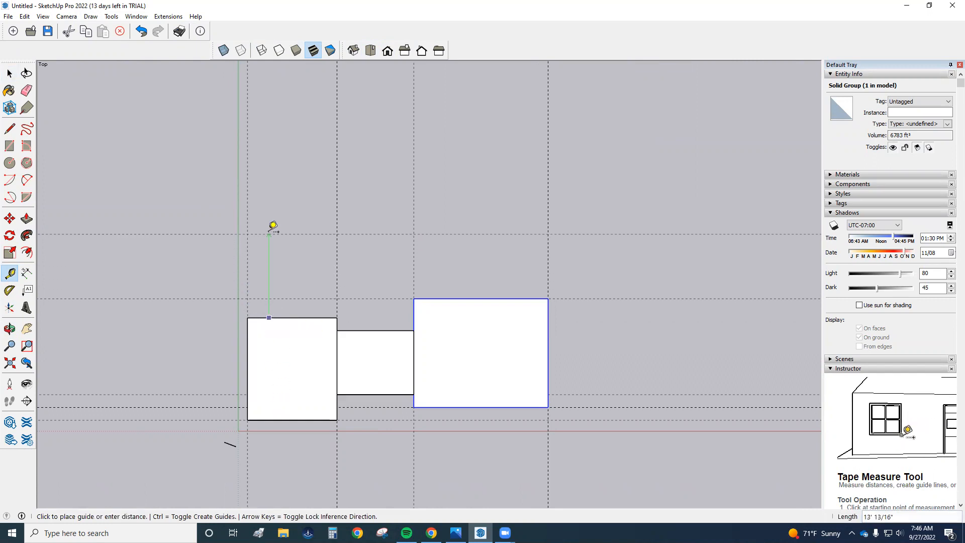
middle_drag(273, 227, 475, 47)
middle_drag(674, 276, 680, 273)
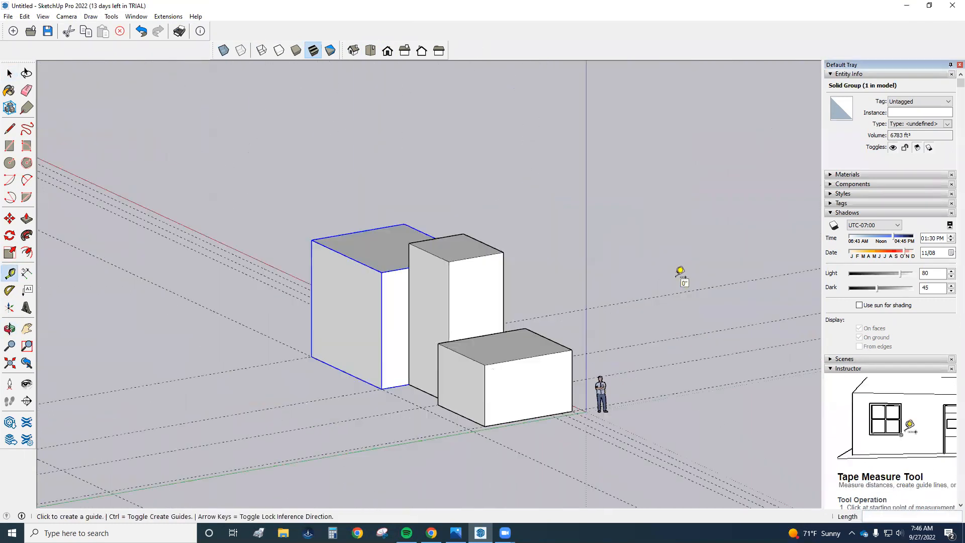
middle_drag(459, 420, 431, 437)
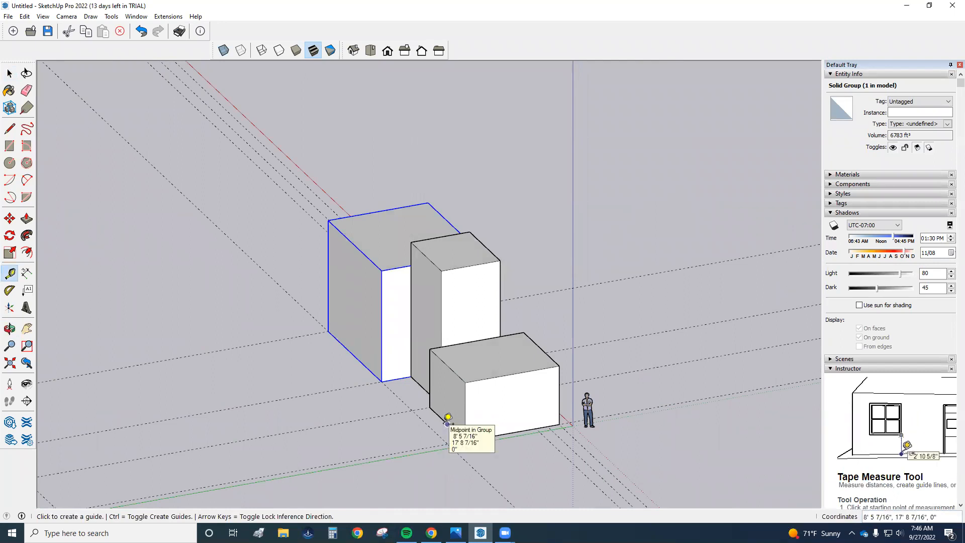
click(447, 424)
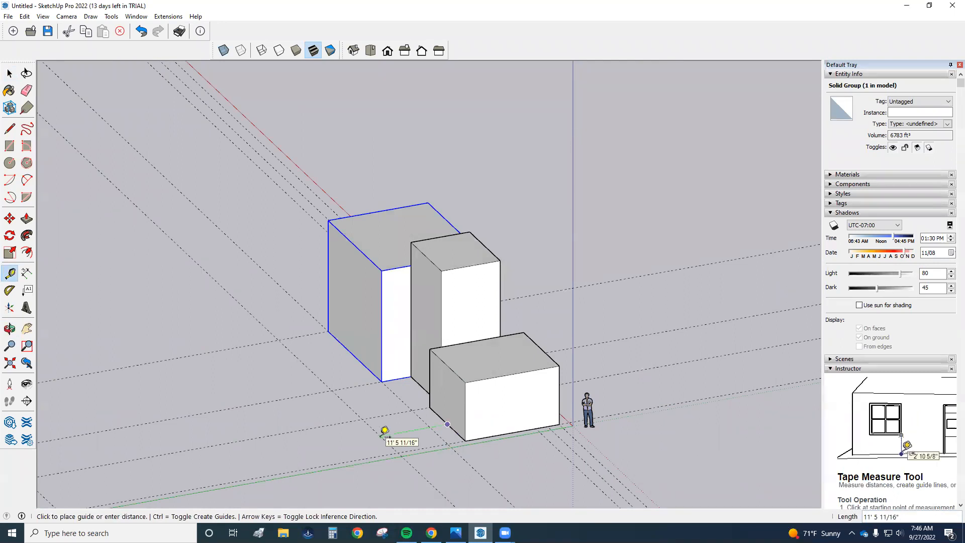
key(Escape)
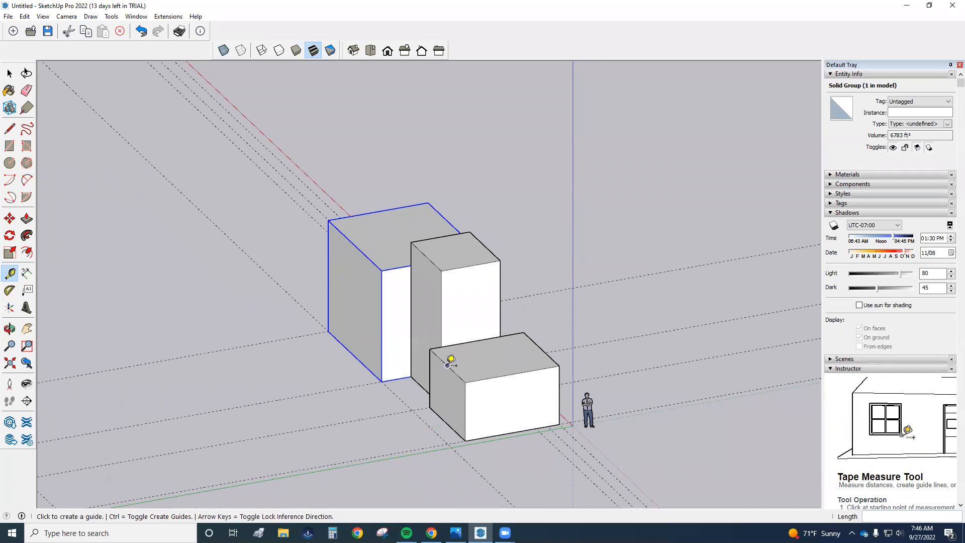
Add a guide 20' behind the bottom back edge of the first room to mark the courtyard's depth
click(447, 423)
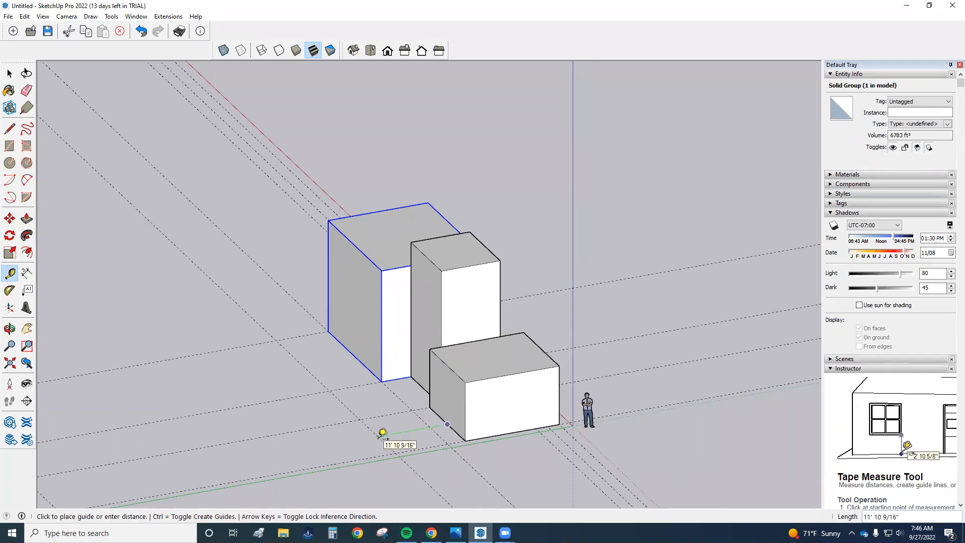
key(Return)
scroll(346, 440, down, 5)
Add a guide 3' inward from the guide along the first room's outer side
middle_drag(347, 441, 71, 452)
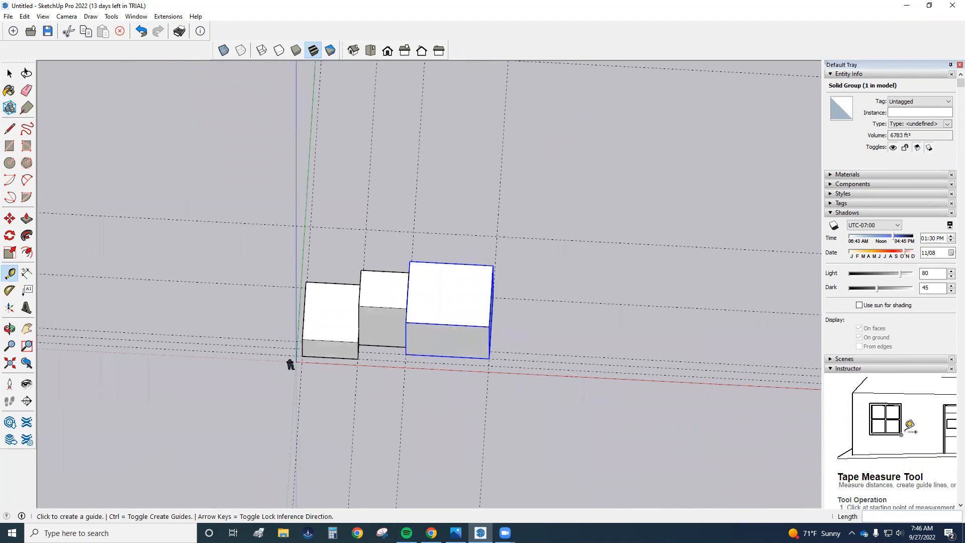
scroll(340, 252, up, 2)
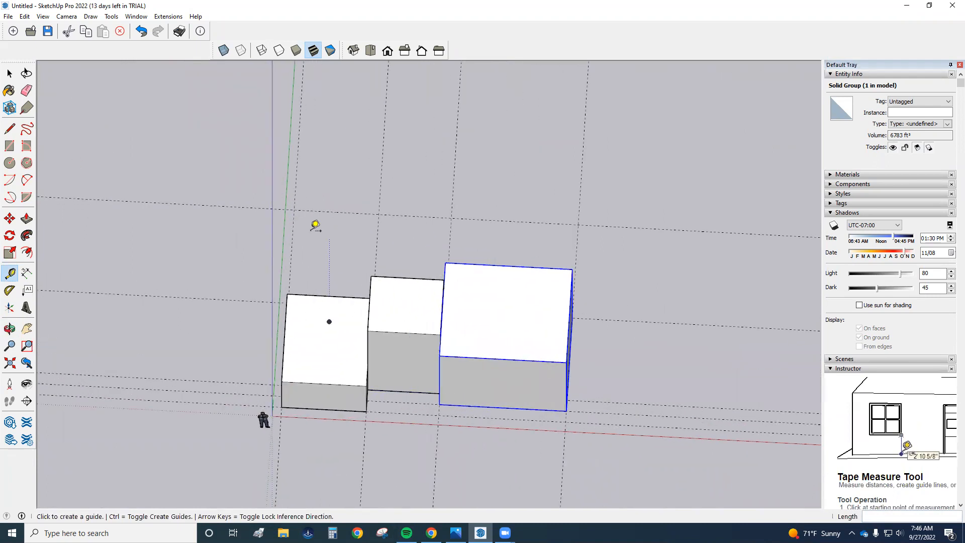
click(299, 152)
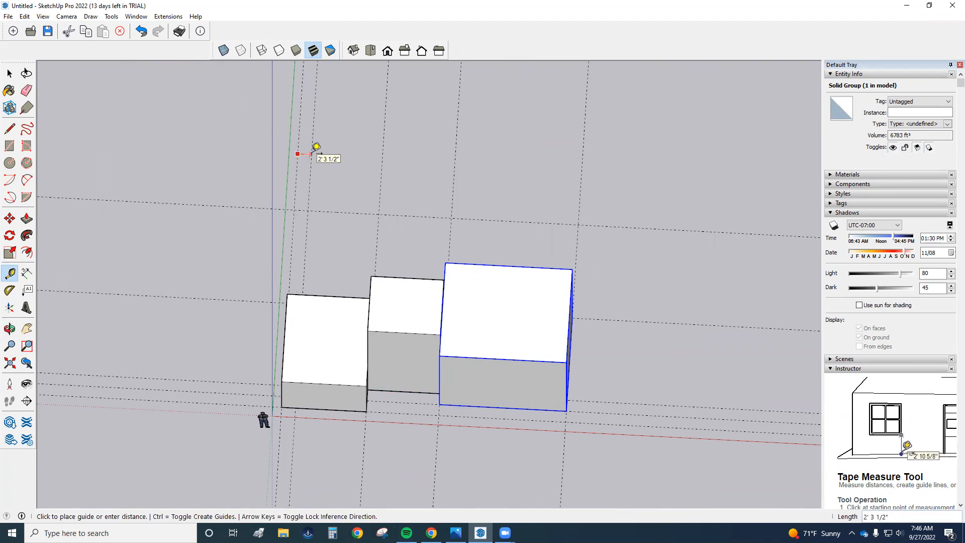
click(315, 148)
Add a guide 16' behind the courtyard's rear guide to mark the back wing's depth
middle_drag(311, 204, 316, 175)
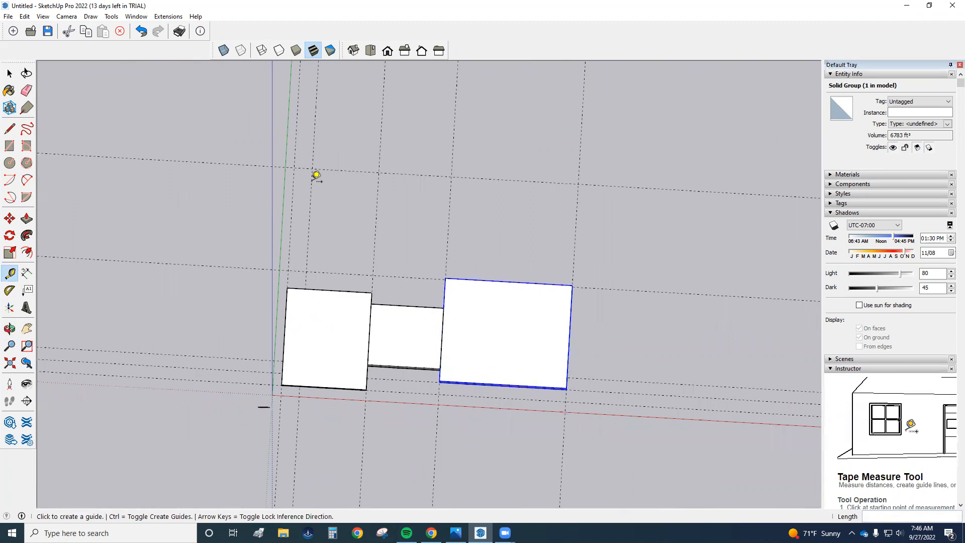
mouse_move(322, 236)
middle_down()
mouse_move(327, 274)
mouse_move(323, 252)
middle_up()
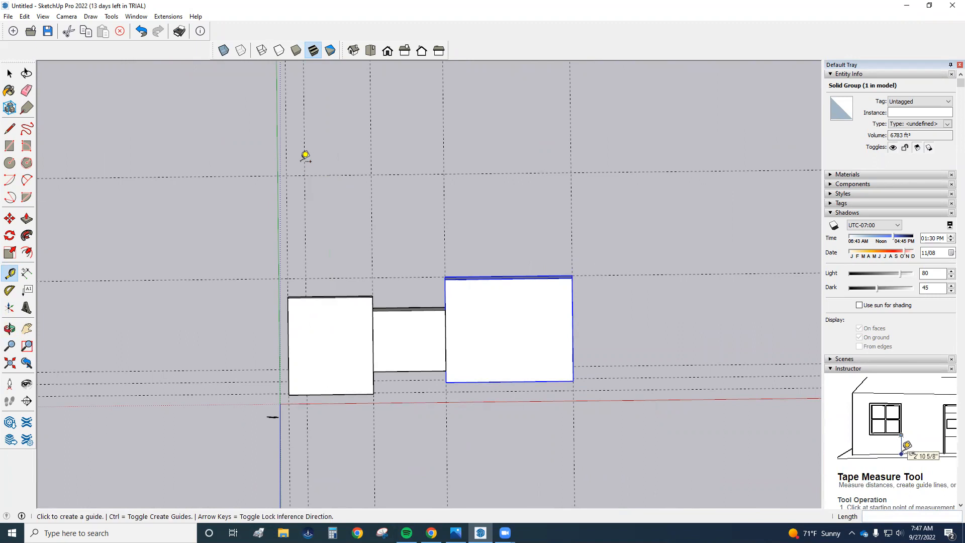
click(339, 174)
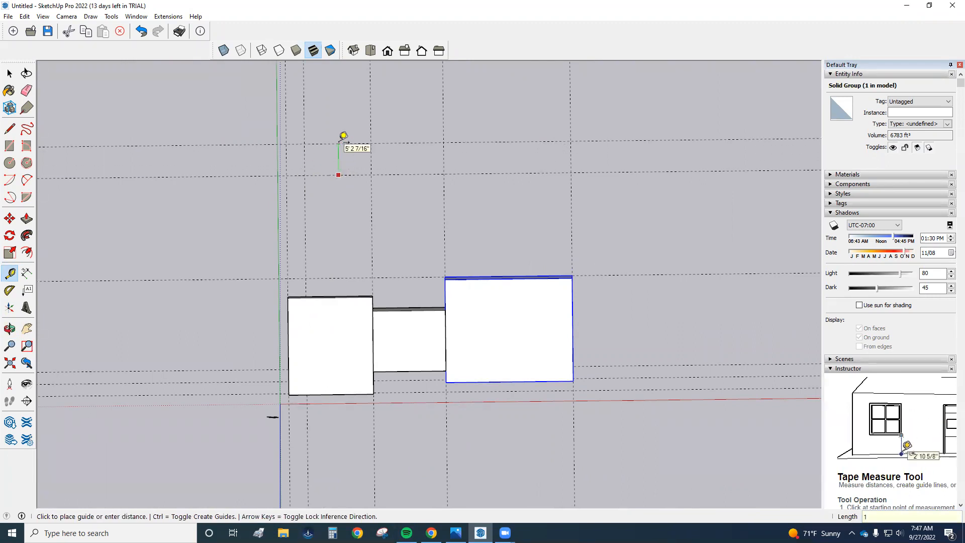
text(16')
key(Return)
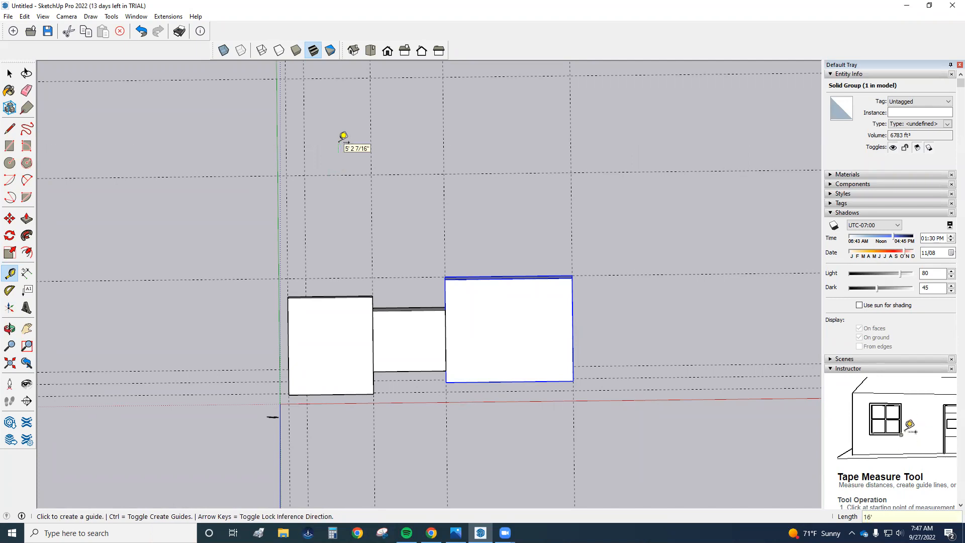
Add a guide 3' inward from the guide along the large block's outer side
scroll(342, 139, down, 2)
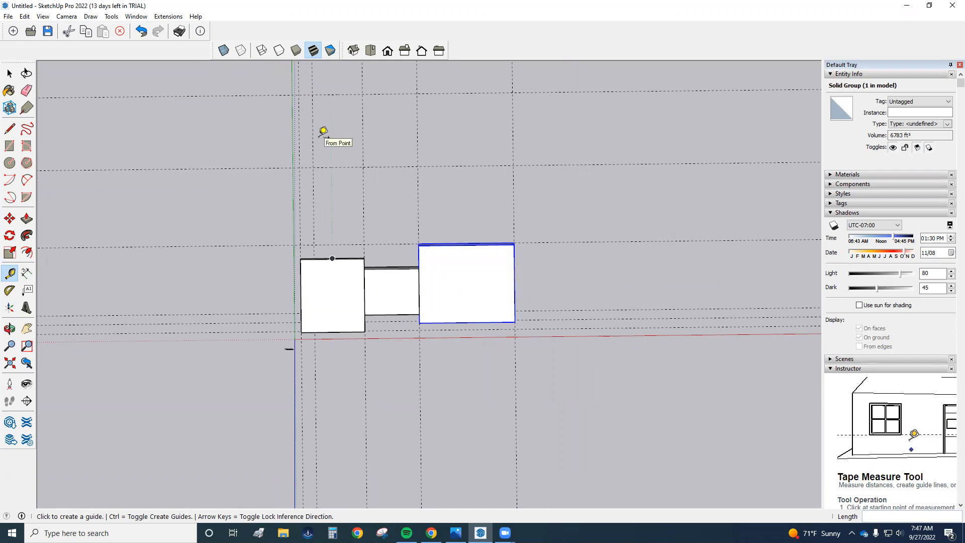
click(513, 130)
text(3)
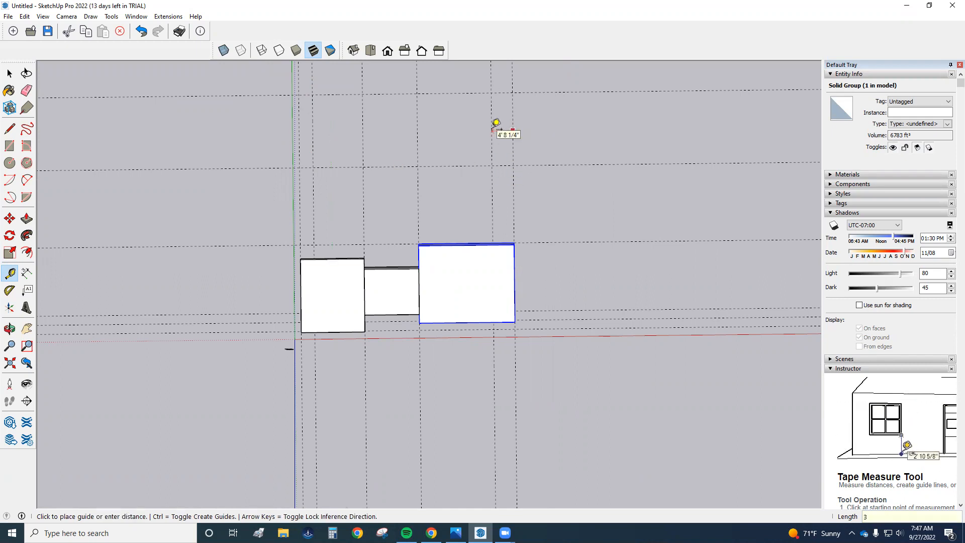
text(')
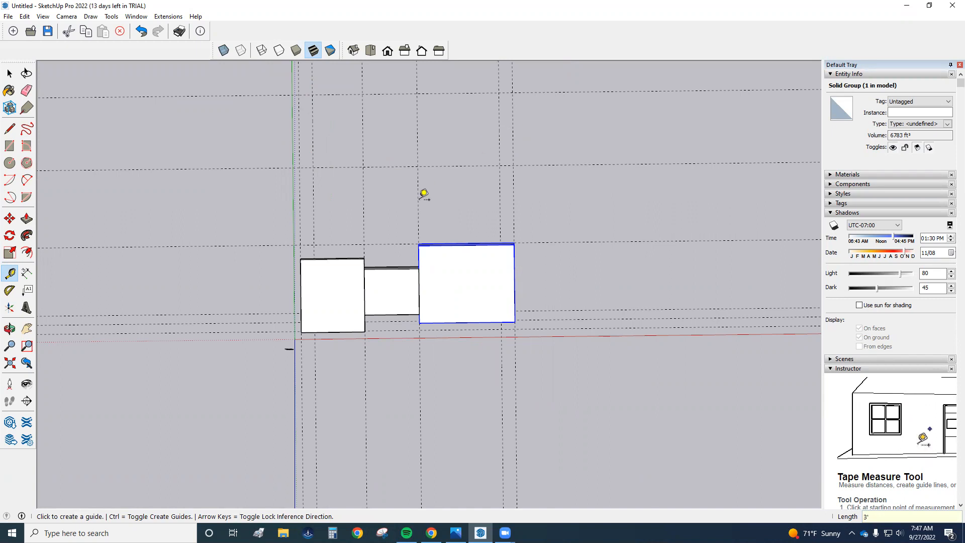
Draw the back wing's 41' by 16' rectangle between the guides behind the courtyard
click(10, 145)
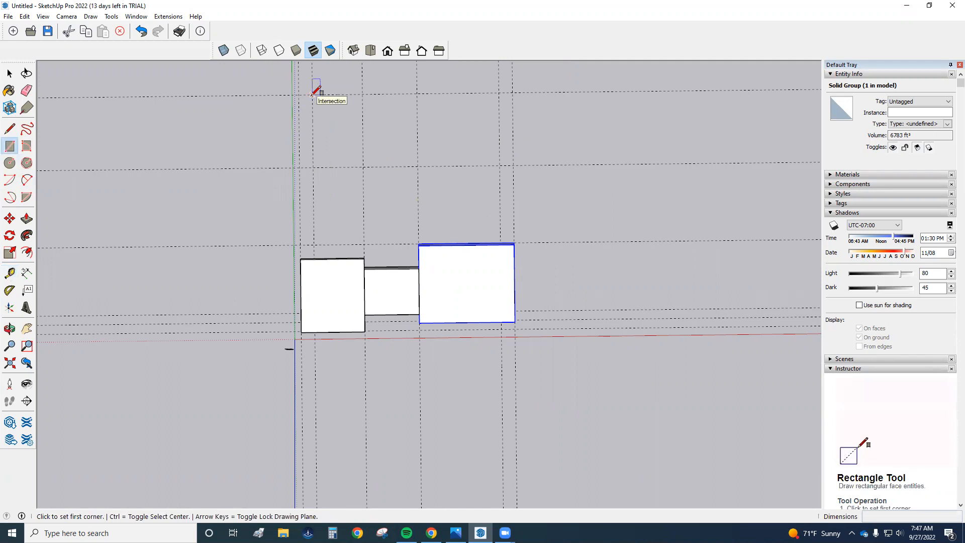
click(312, 167)
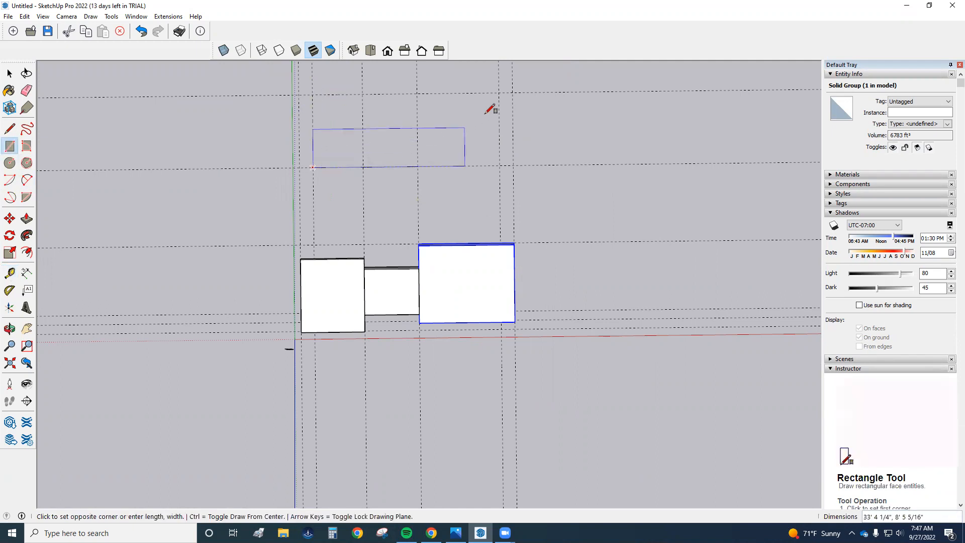
click(499, 92)
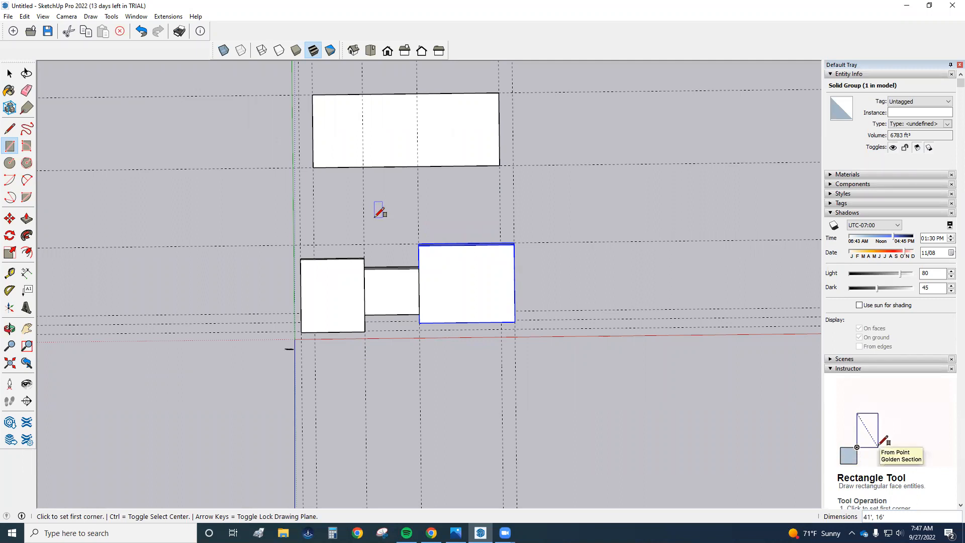
Raise the back wing's rectangle 19' with Push/Pull
middle_drag(367, 224, 63, 220)
key(p)
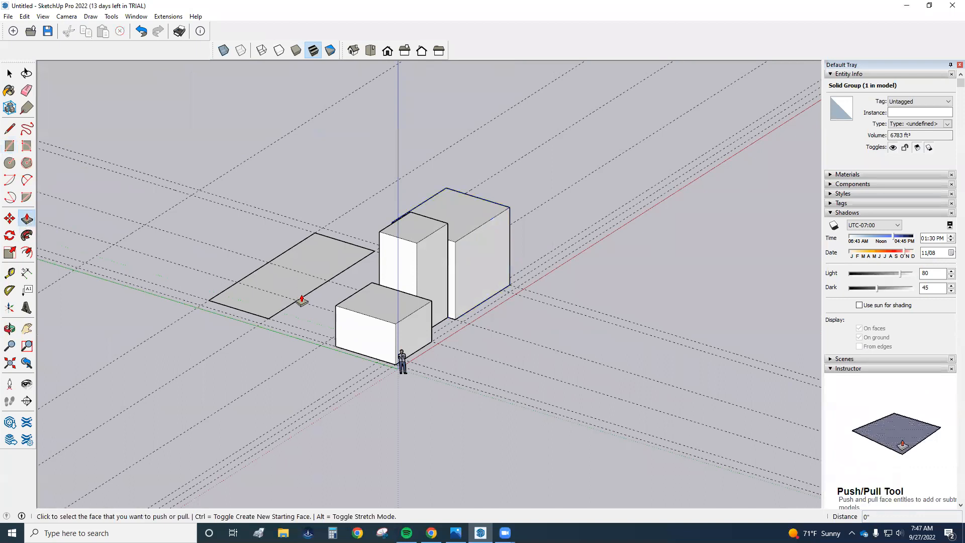
click(280, 287)
text(1)
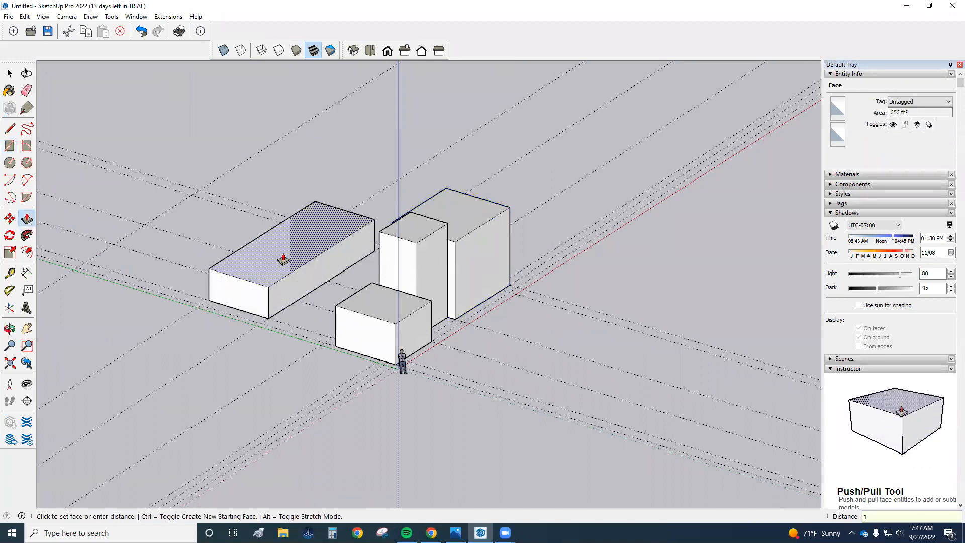
text(9)
key(Return)
Add a guide 4' inward from the guide along the large block's inner side for the connecting wing
middle_drag(506, 252, 485, 320)
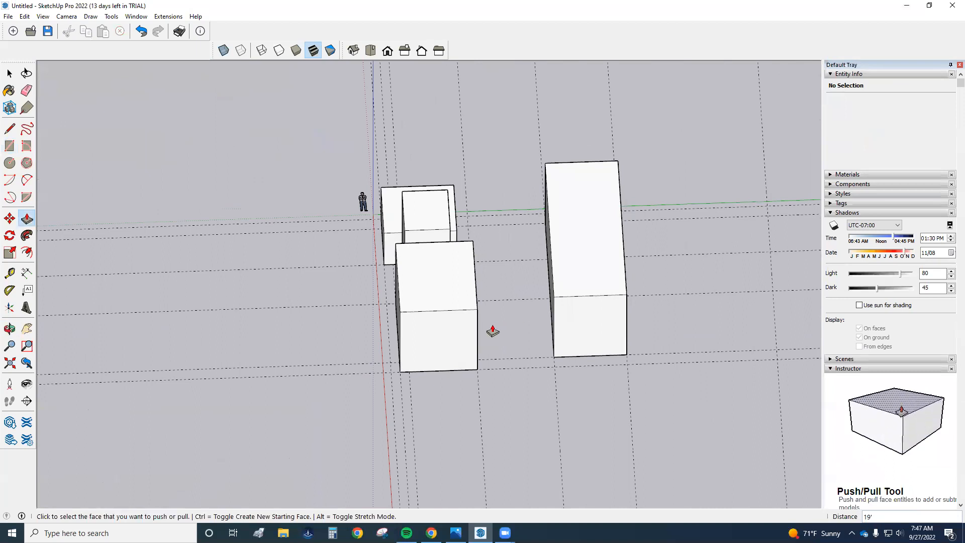
middle_drag(497, 338, 564, 244)
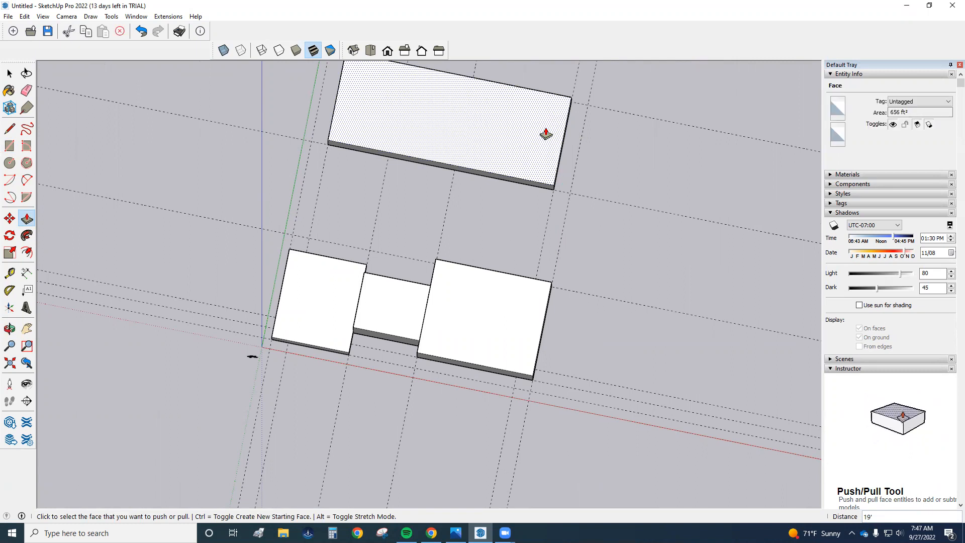
middle_drag(538, 213, 562, 177)
scroll(555, 205, up, 2)
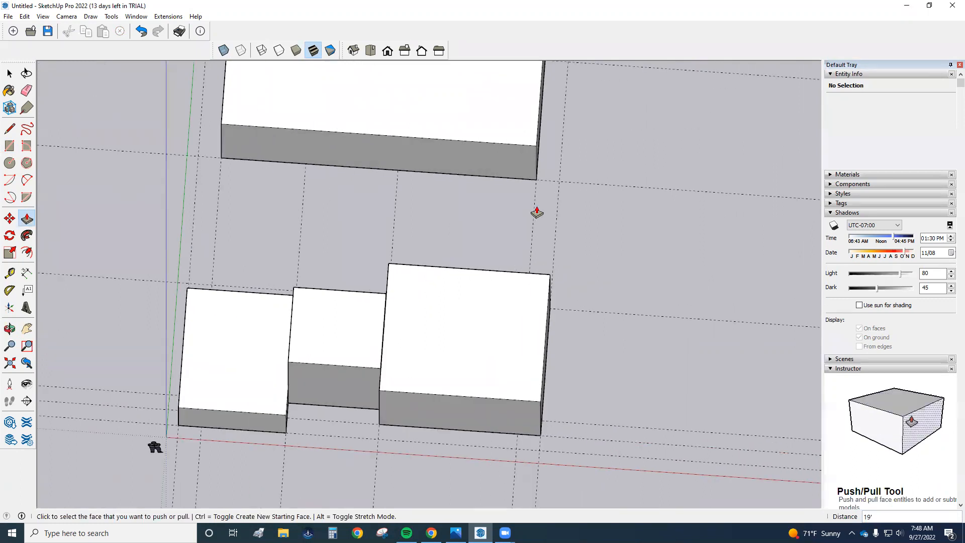
scroll(538, 201, down, 1)
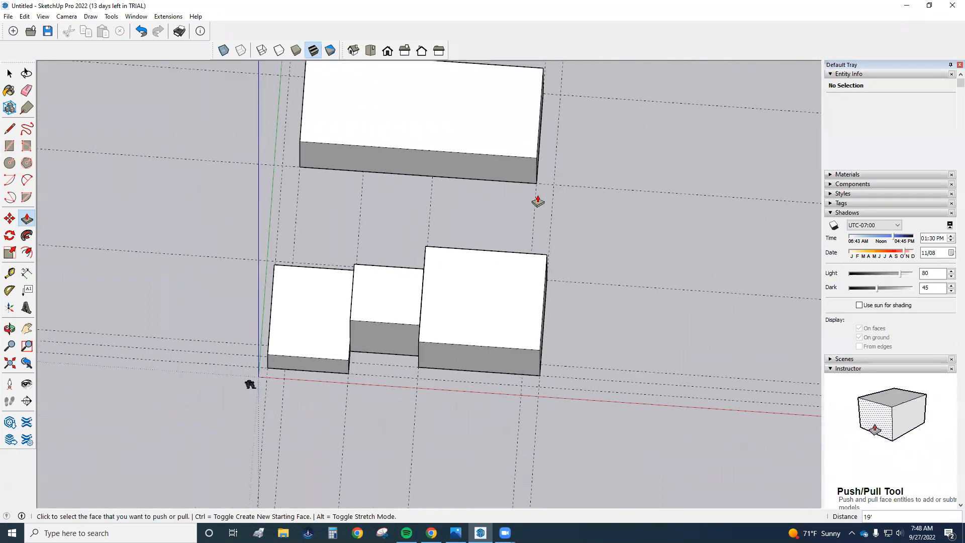
middle_drag(538, 201, 492, 239)
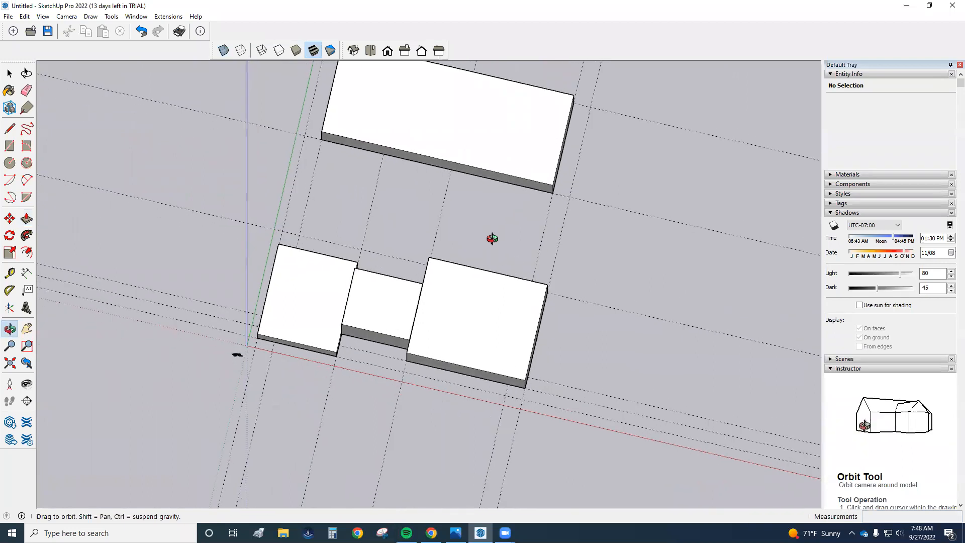
scroll(467, 237, up, 1)
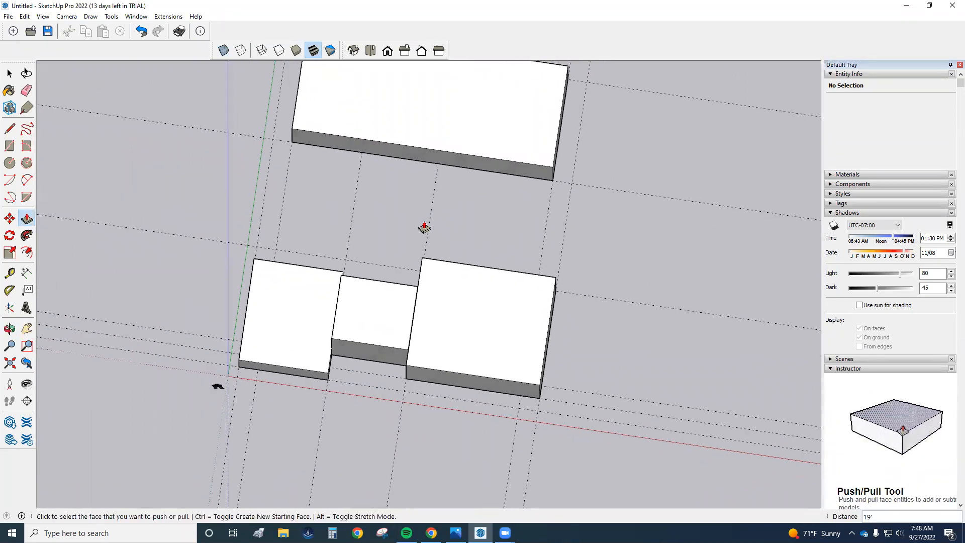
click(10, 273)
click(428, 230)
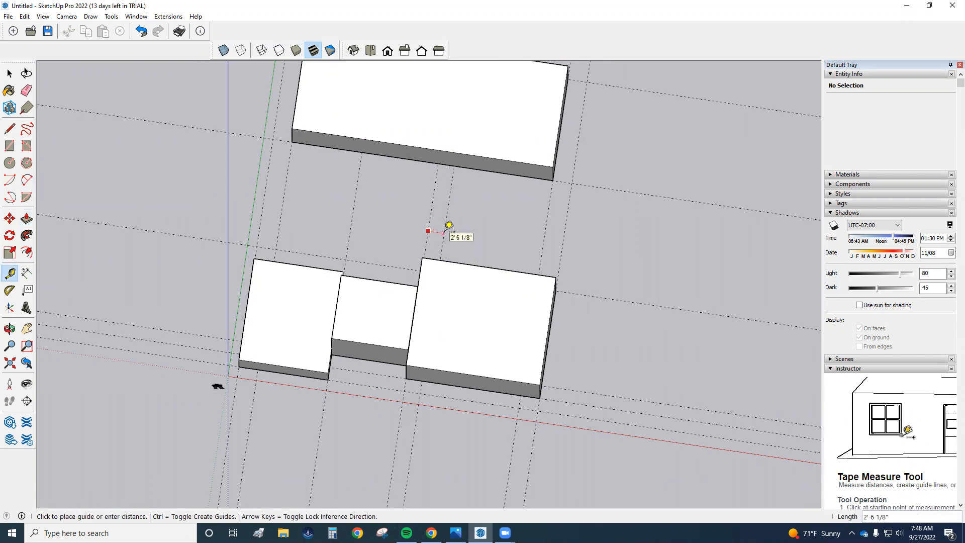
text(4')
key(Return)
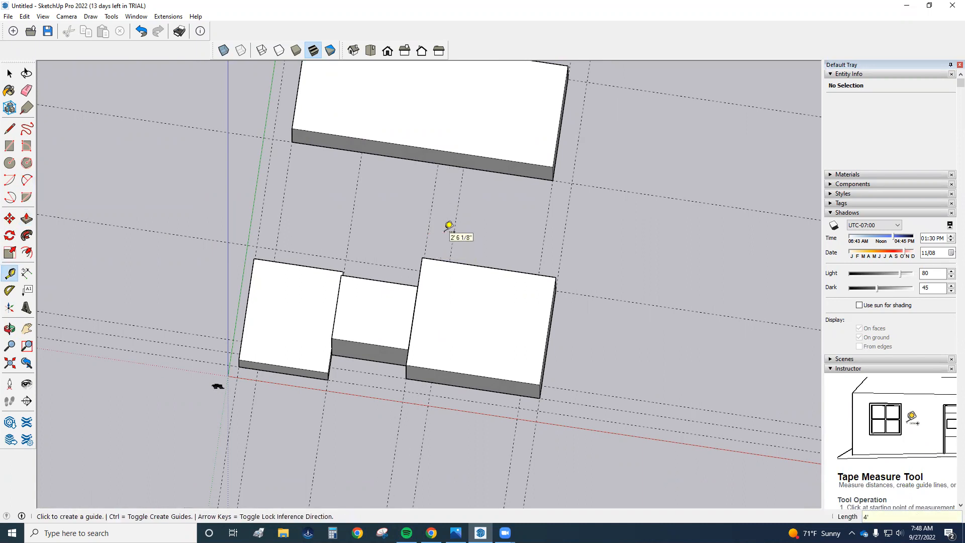
Draw the connecting wing's rectangle from the 4' guide at the back wing to the outer guide at the large block's rear wall
middle_drag(392, 295, 276, 144)
scroll(492, 152, down, 3)
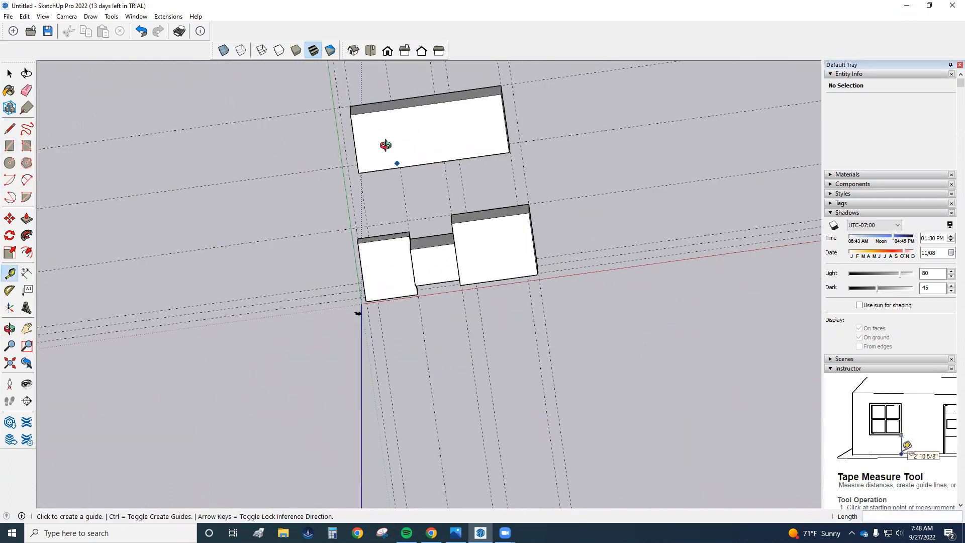
middle_drag(388, 145, 421, 133)
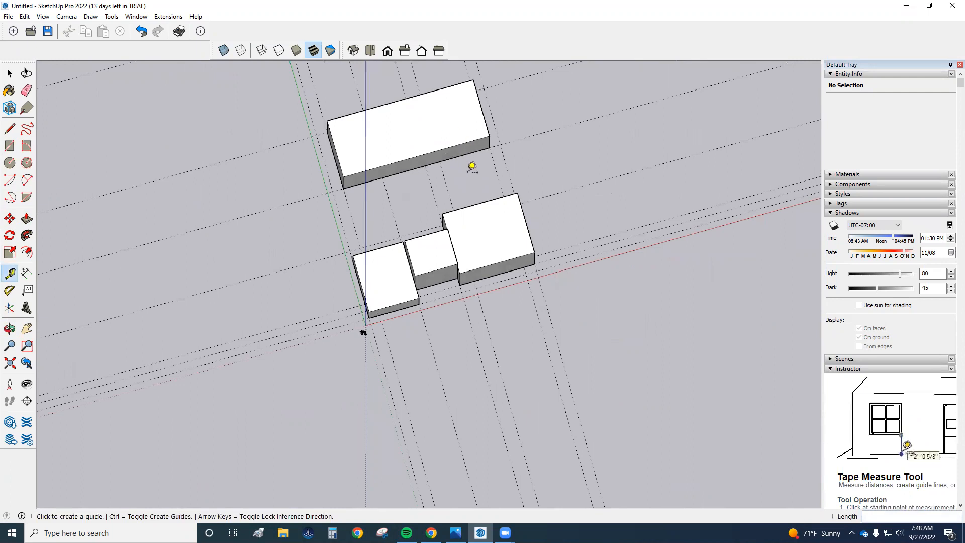
middle_drag(452, 164, 490, 227)
click(484, 232)
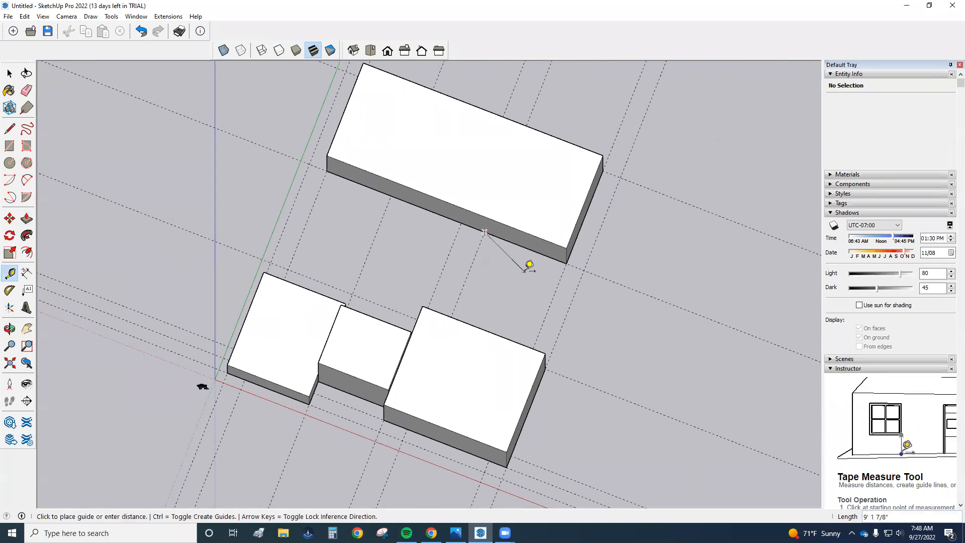
click(9, 146)
click(484, 232)
middle_drag(534, 282, 402, 301)
click(527, 356)
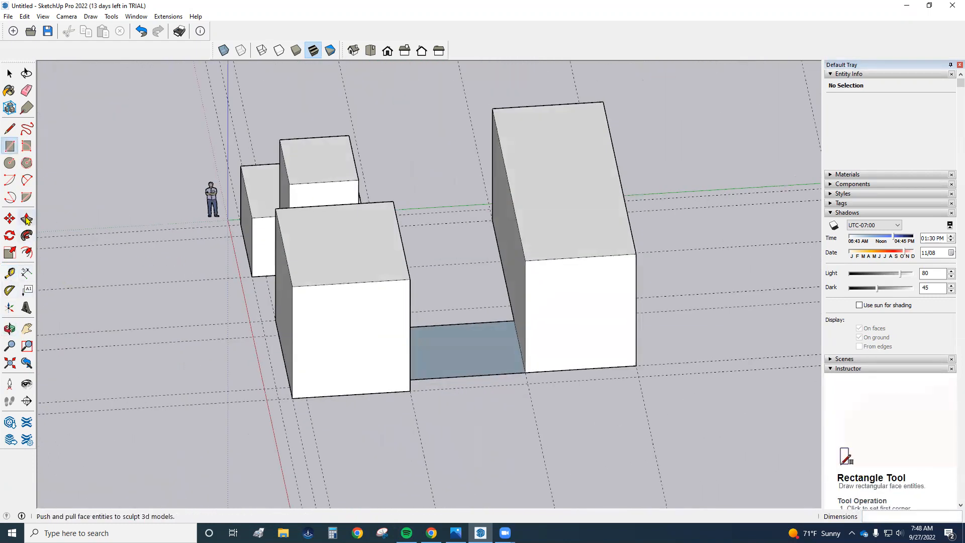
Raise the connecting wing's rectangle to the back wing's height of 19'
key(p)
click(470, 352)
click(575, 262)
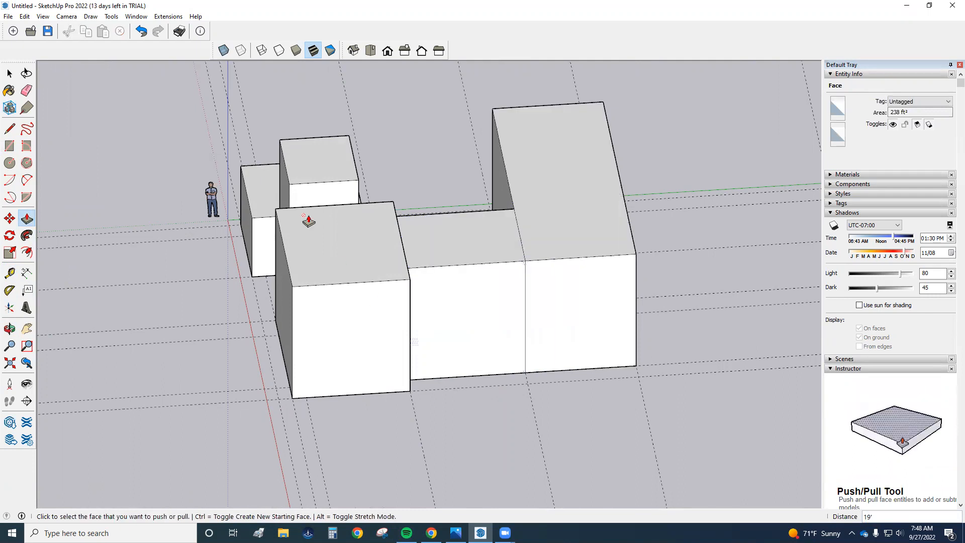
Erase the seam edges between the connecting wing and the back wing on the outer wall and the top
key(e)
click(522, 274)
mouse_move(523, 274)
middle_down()
mouse_move(652, 274)
mouse_move(744, 241)
middle_up()
click(533, 195)
Select the whole L-shaped wing from the top view and make it a group
middle_drag(542, 206, 804, 169)
mouse_move(575, 249)
middle_down()
mouse_move(664, 342)
mouse_move(553, 323)
mouse_move(536, 344)
mouse_move(187, 377)
mouse_move(190, 422)
mouse_move(233, 448)
mouse_move(323, 101)
middle_up()
click(370, 51)
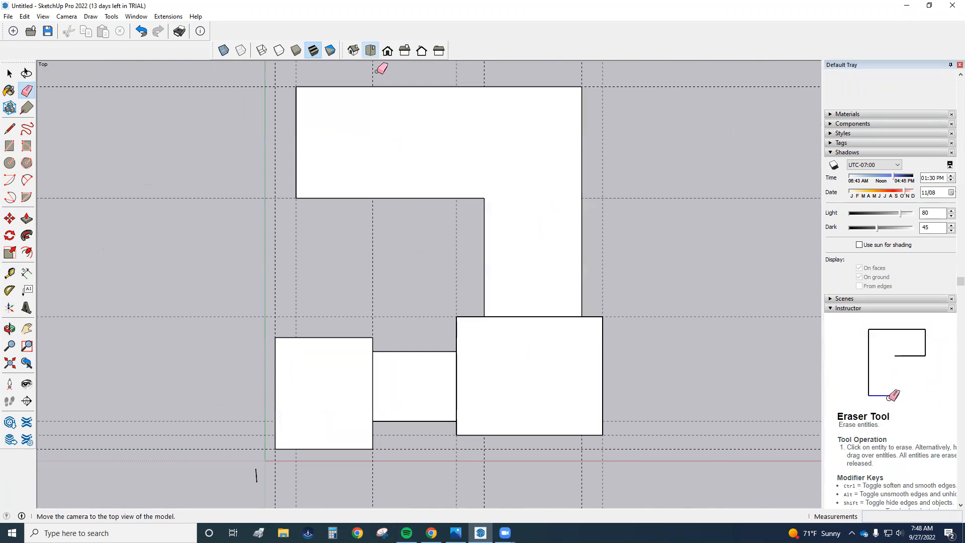
key(space)
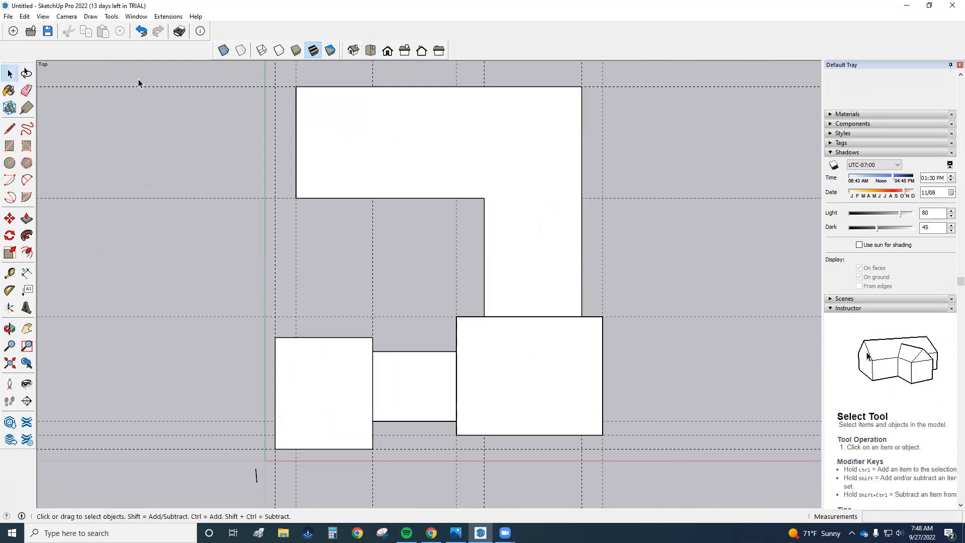
drag(246, 70, 618, 324)
right_click(468, 186)
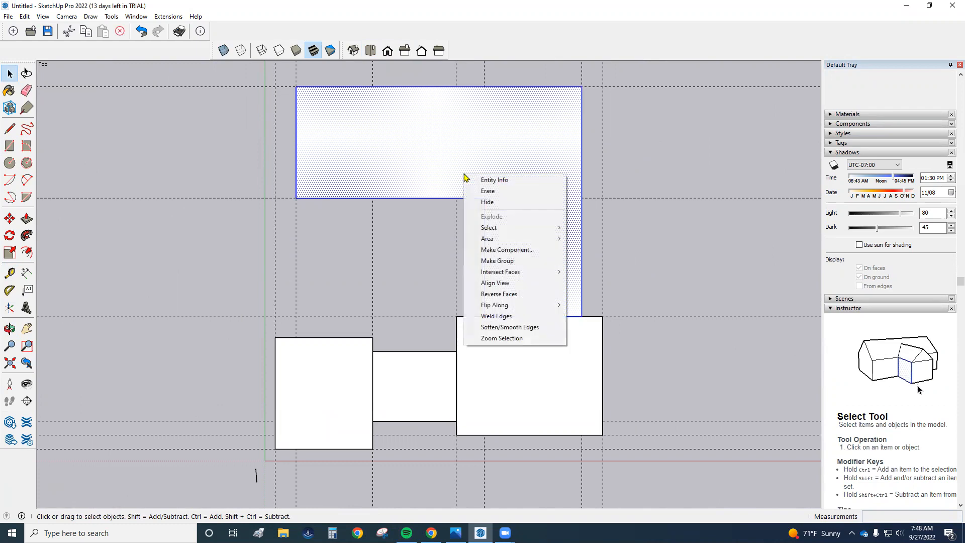
click(495, 260)
In top view, erase the three guides crossing the courtyard along its length between the wing's outer-side guides
middle_drag(539, 351, 408, 321)
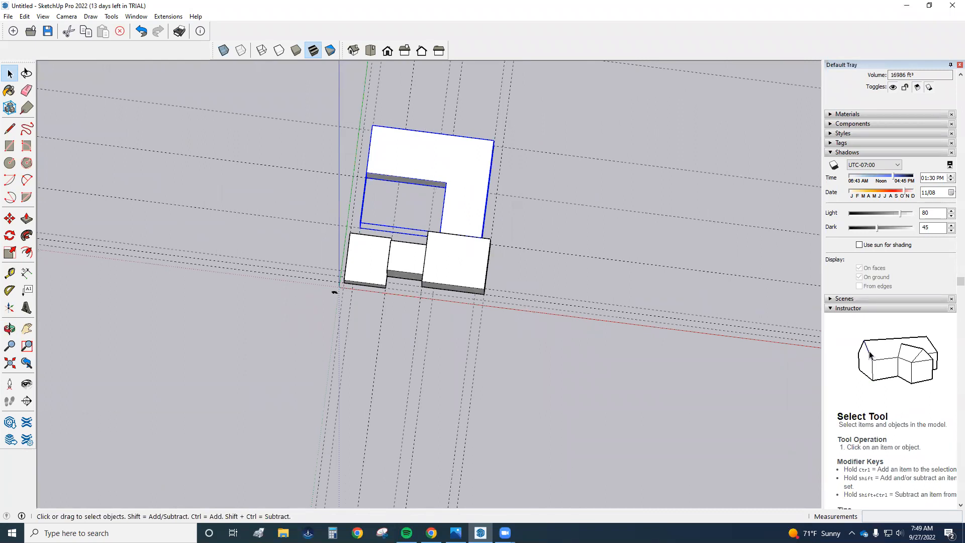
click(371, 51)
scroll(405, 149, up, 3)
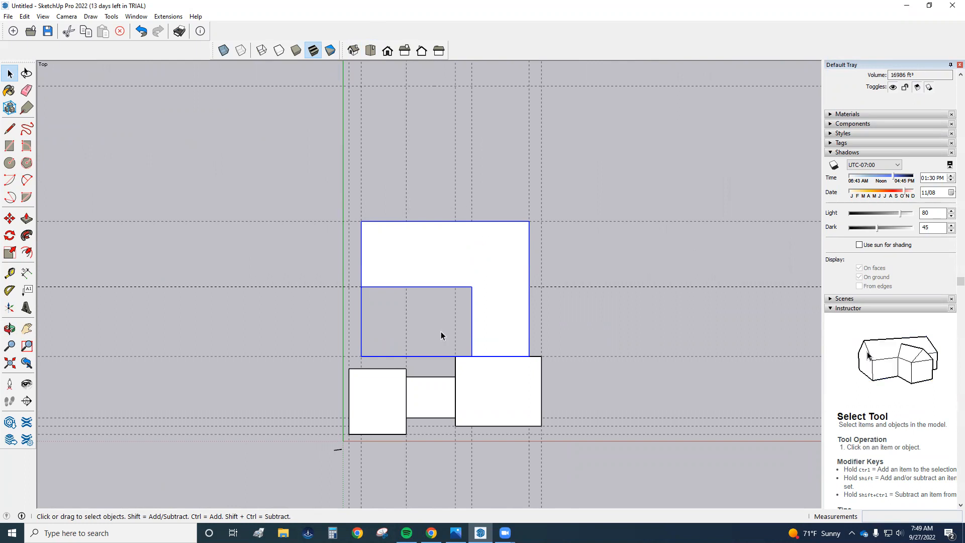
click(26, 90)
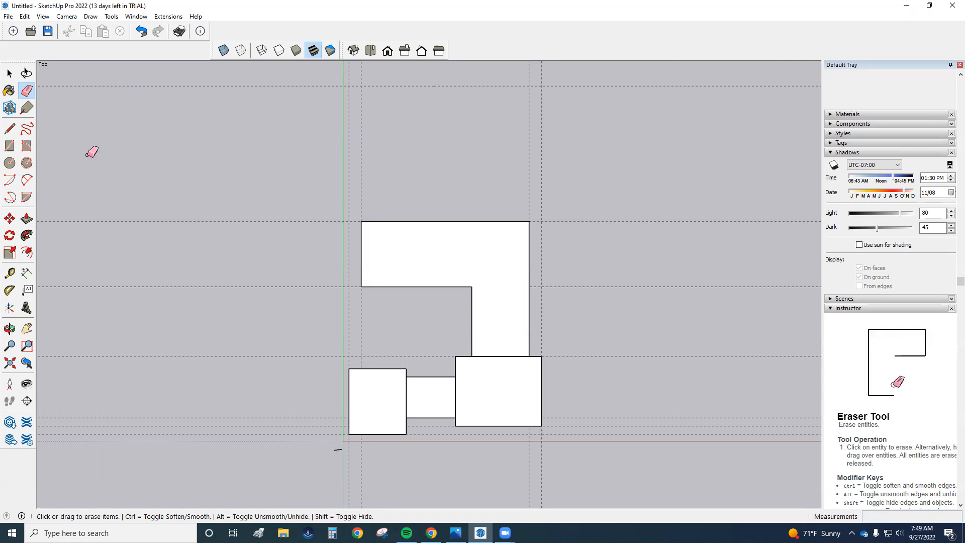
Add a guide 3' inward from the guide along the back wing's free end
click(10, 273)
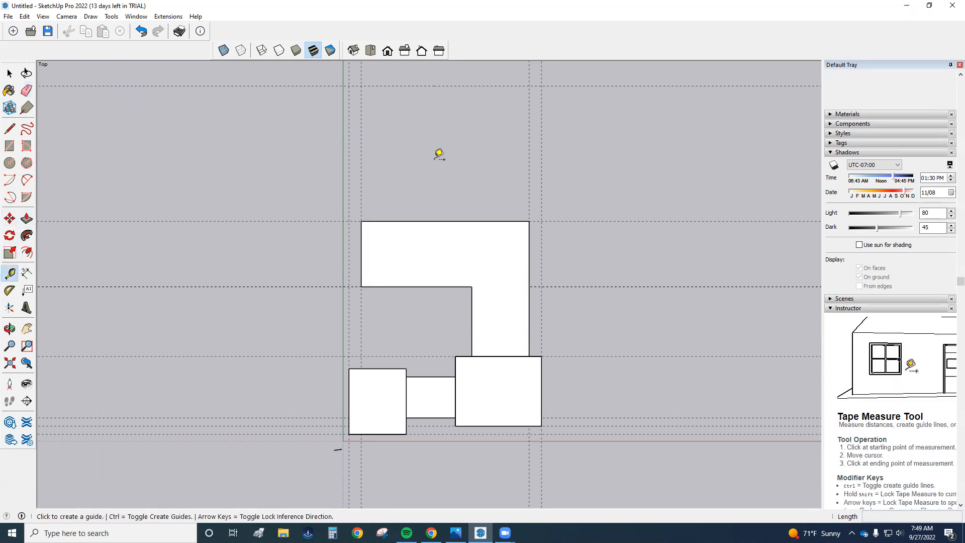
click(361, 168)
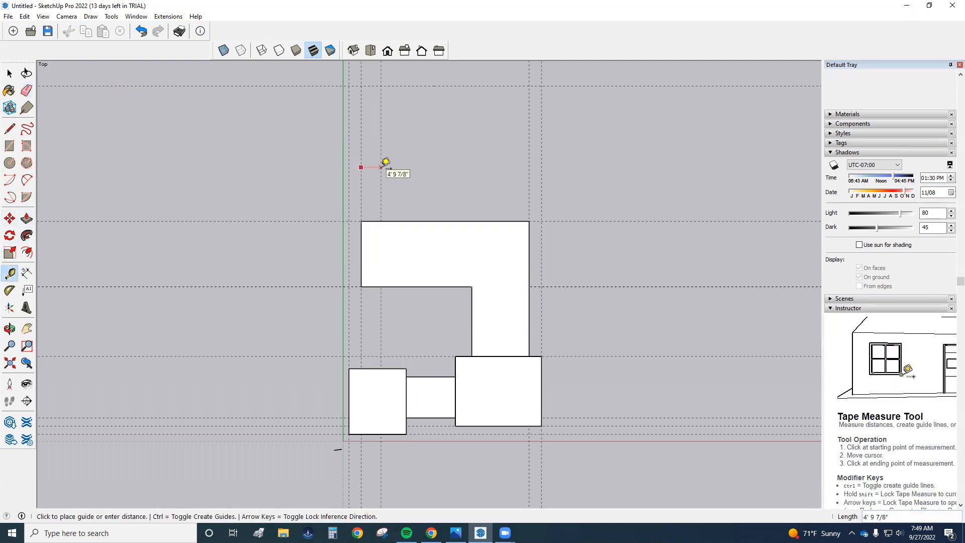
text(3')
key(Return)
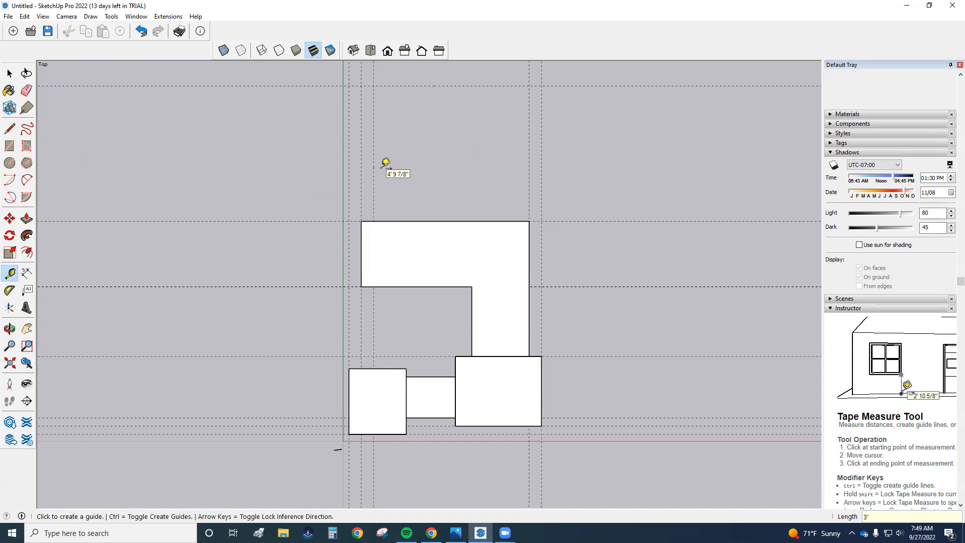
Add a guide 22' further inward from the new 3' guide to mark the detached block's width
click(373, 132)
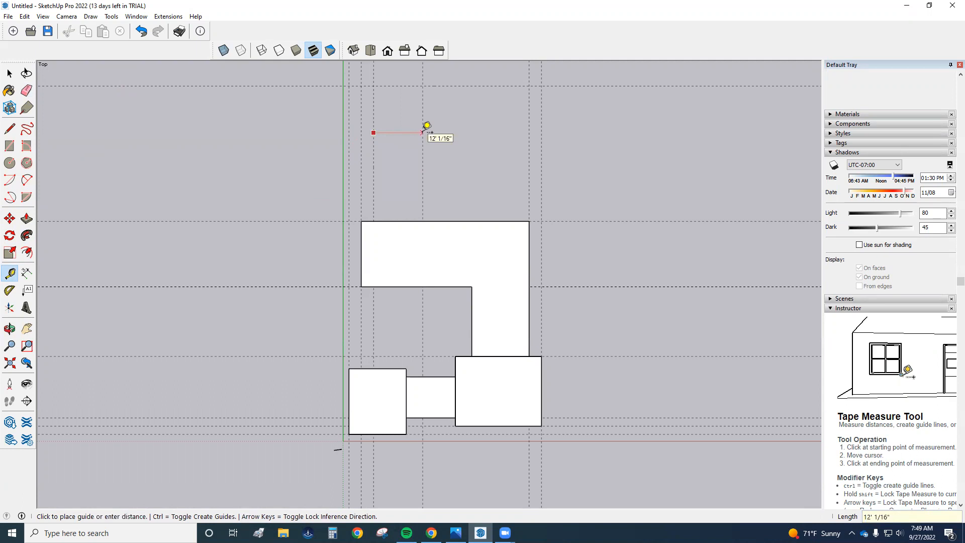
text(22')
key(Return)
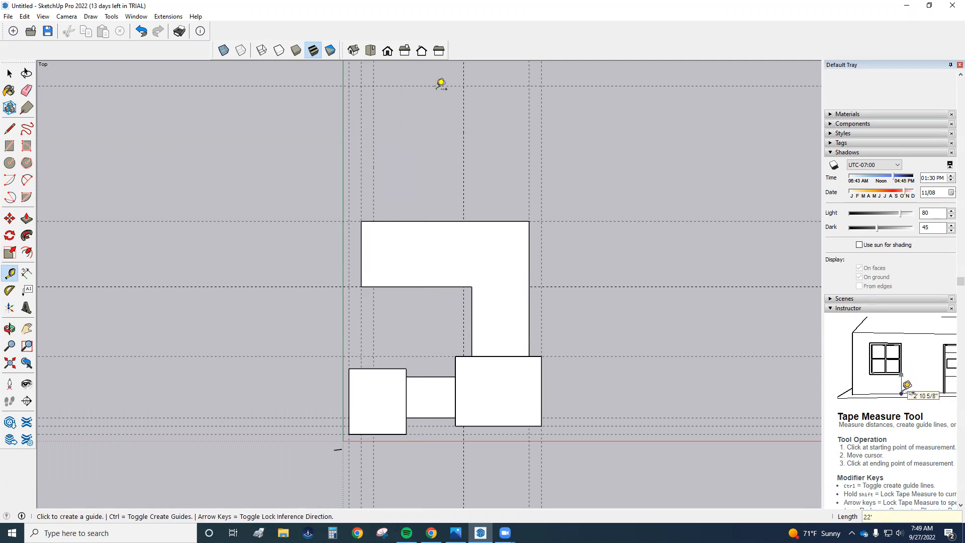
Add a guide 14' in front of the rearmost guide to mark the detached block's depth
click(431, 86)
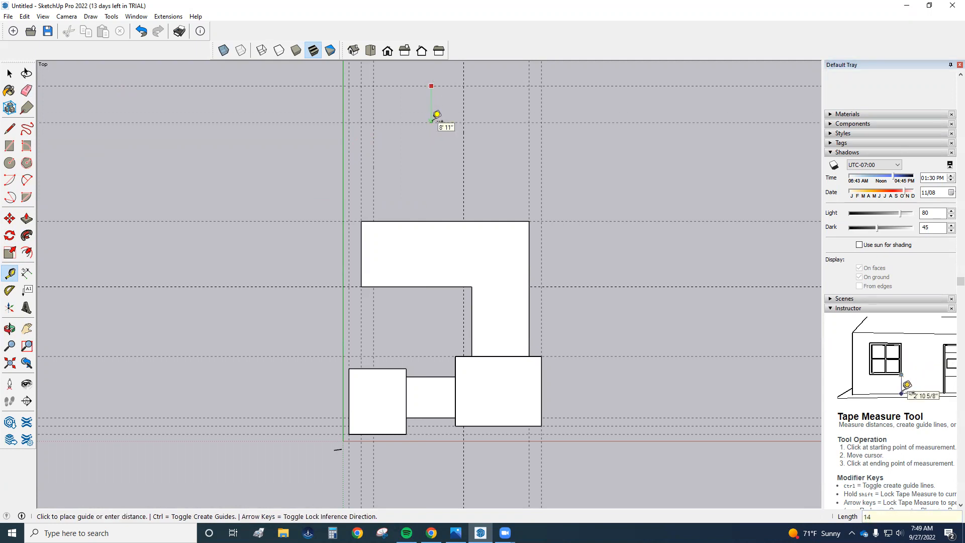
text(14')
key(Return)
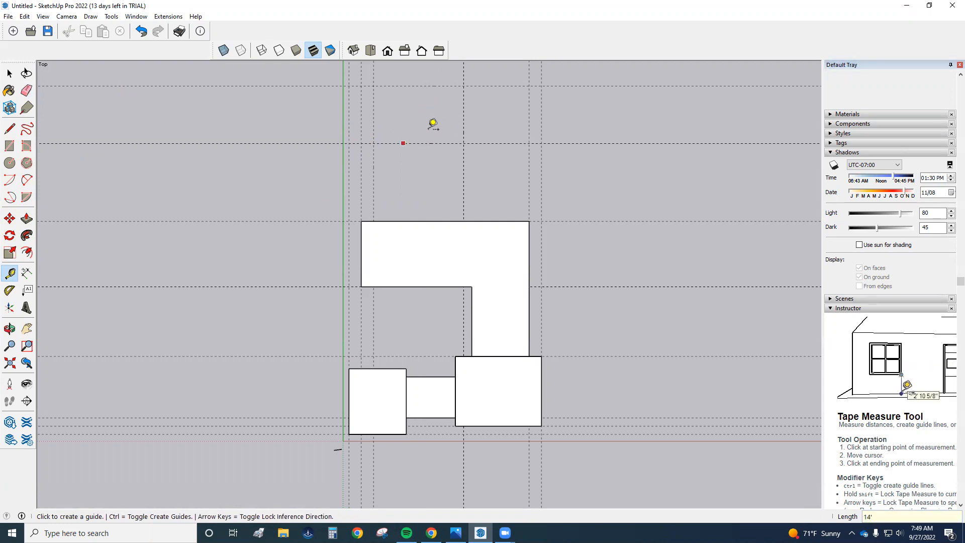
Draw the detached block's 22' by 14' rectangle between the guides behind the back wing
click(9, 146)
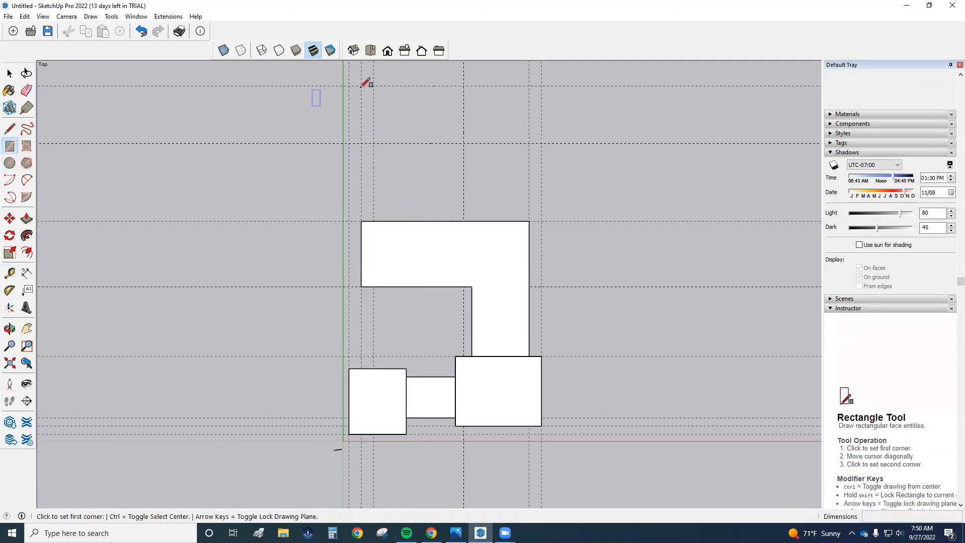
click(373, 86)
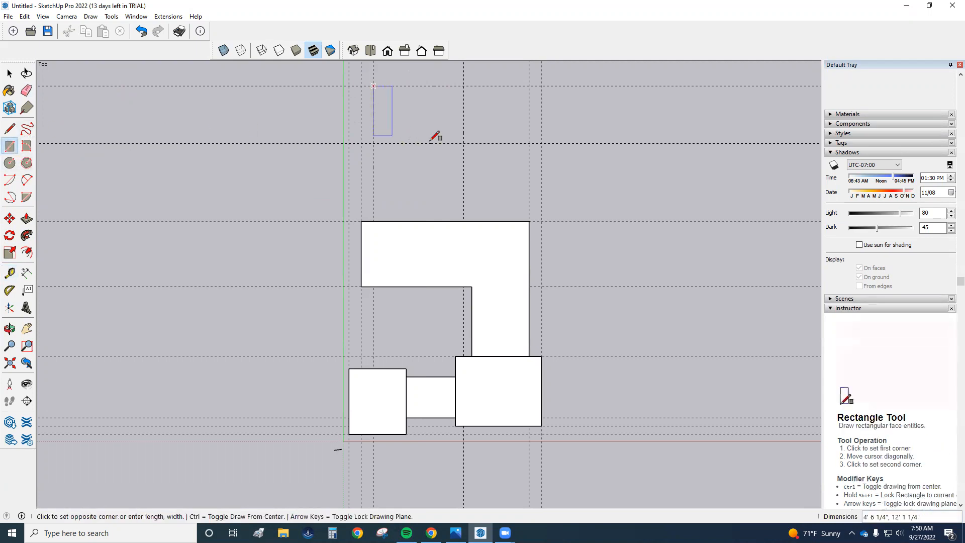
click(463, 143)
Push/Pull the detached rectangle behind the back wing up to a height of 10'
middle_drag(452, 123, 112, 243)
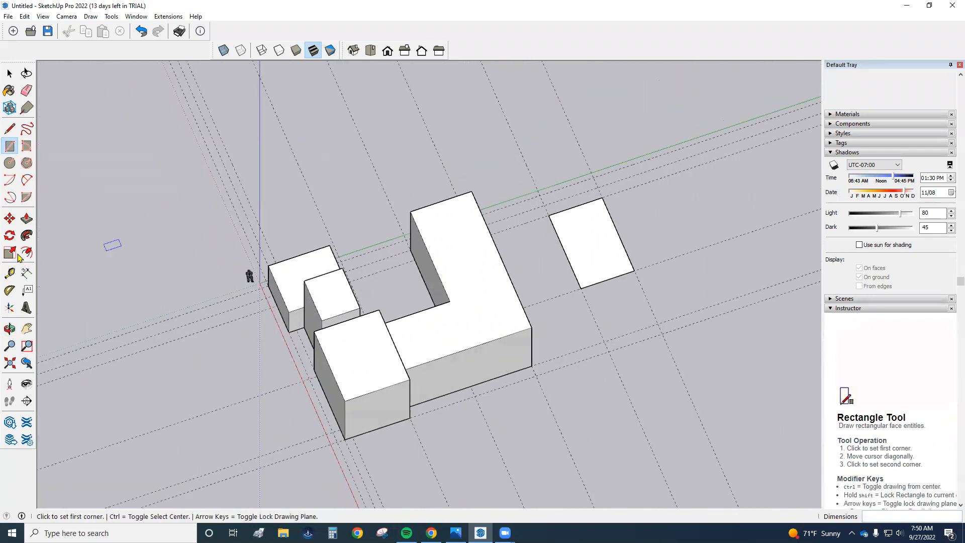
click(26, 218)
click(577, 215)
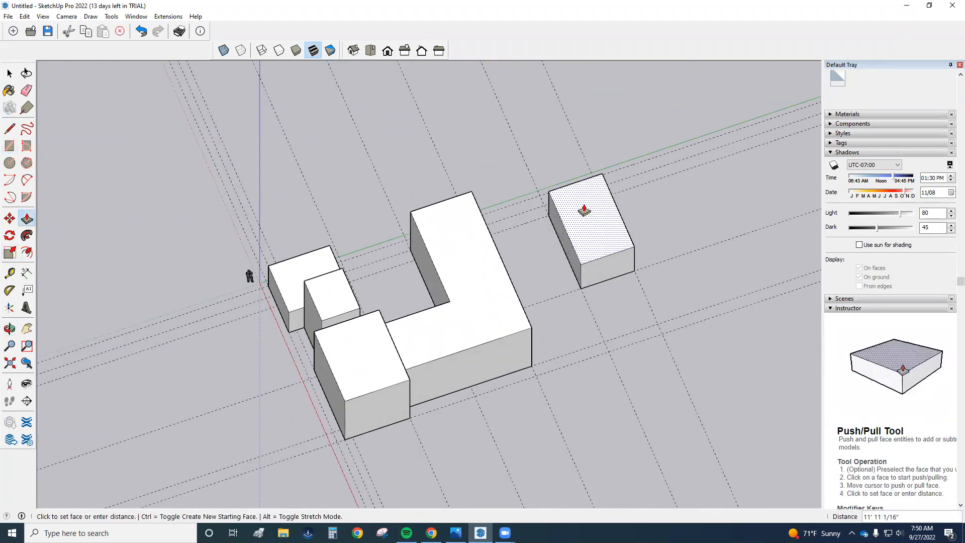
text(10)
key(Return)
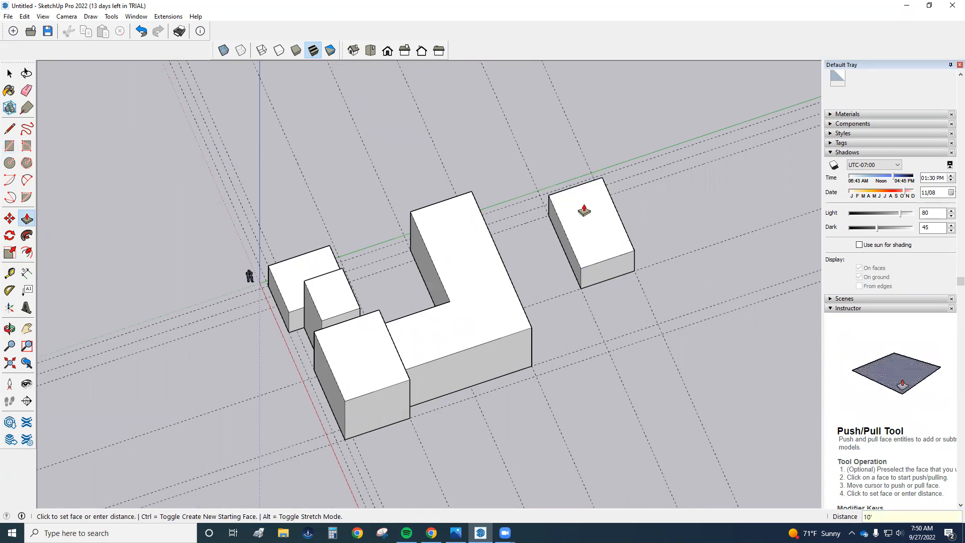
Add a guide 10' inward from the detached block's outer side guide to mark the connecting block's width
middle_drag(566, 265, 383, 232)
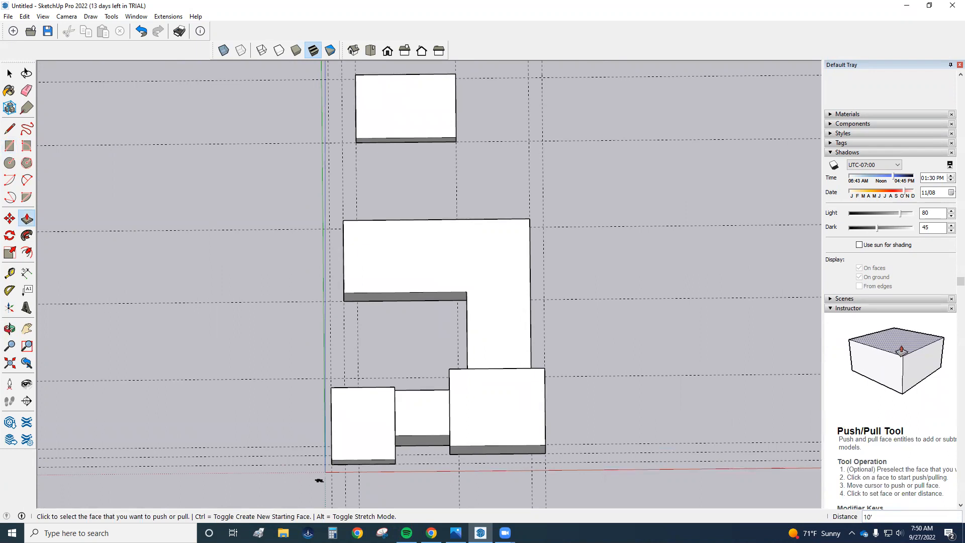
scroll(394, 157, up, 3)
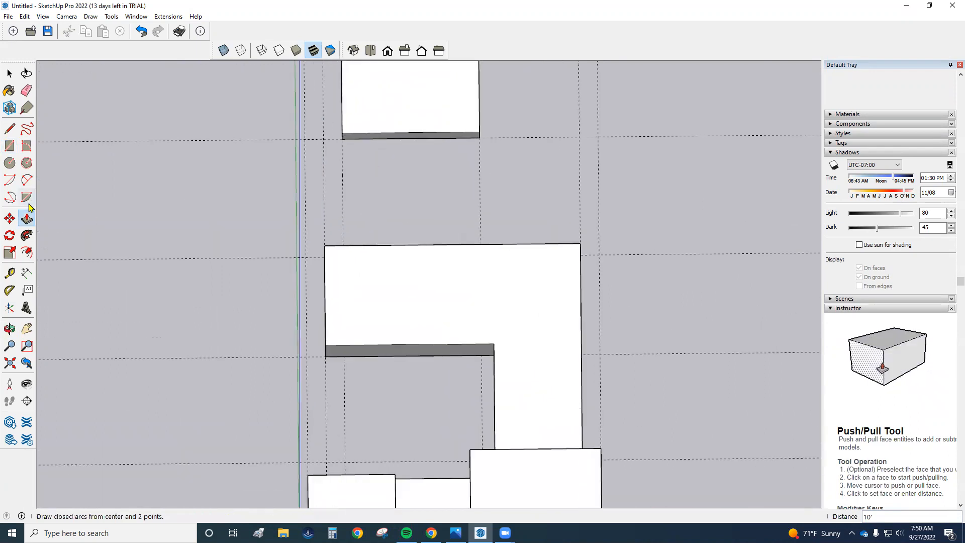
click(11, 274)
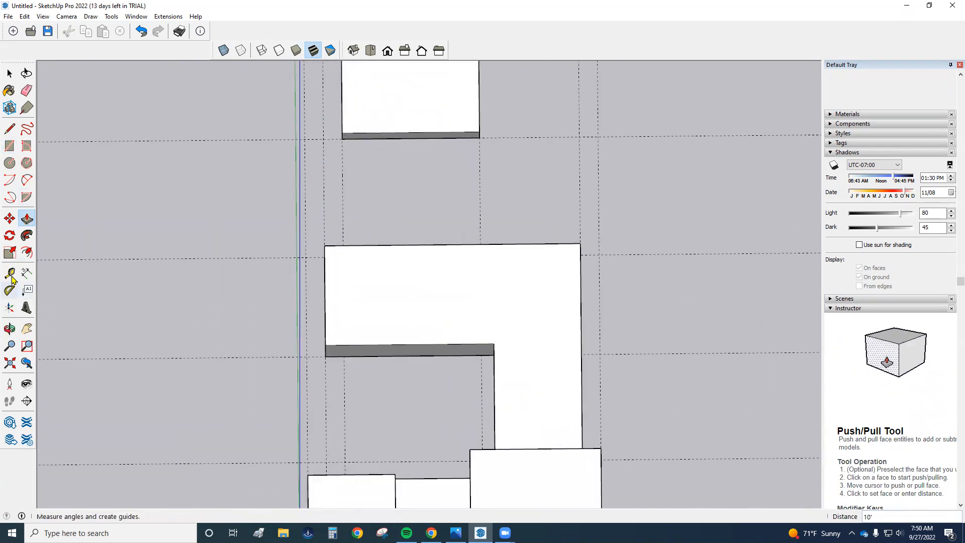
click(343, 191)
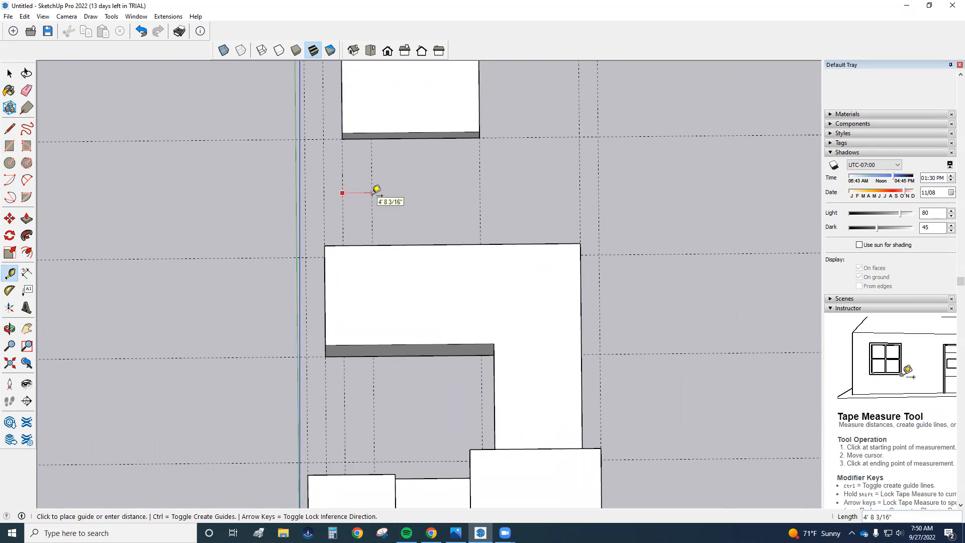
text(10')
key(Return)
middle_drag(435, 172, 432, 197)
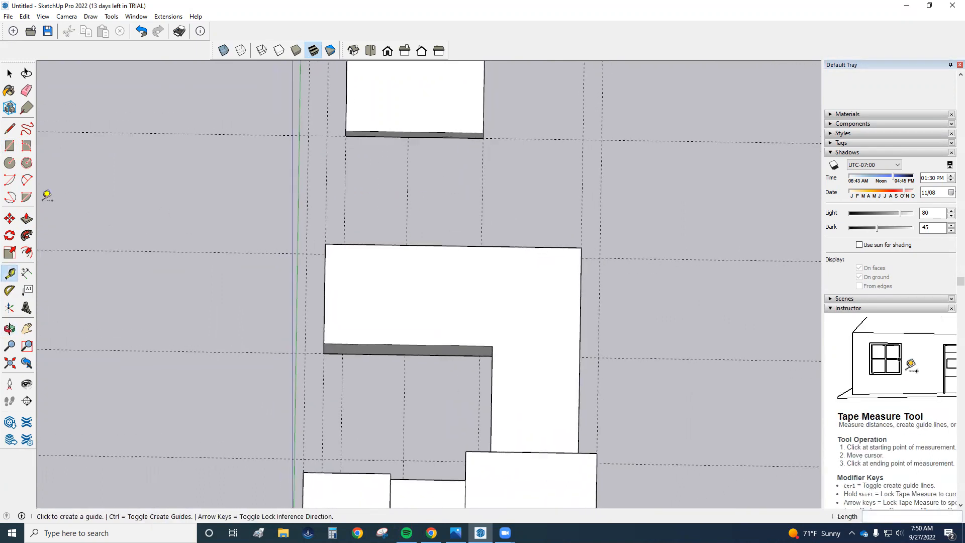
Draw the connecting block's rectangle along the 10' guide, spanning the gap between the detached block and the back wing
click(8, 147)
click(346, 135)
mouse_move(414, 219)
middle_down()
mouse_move(412, 258)
mouse_move(528, 219)
mouse_move(637, 202)
mouse_move(62, 308)
middle_up()
click(411, 245)
Push/Pull the connecting rectangle up 10' to match the top of the detached block
click(26, 218)
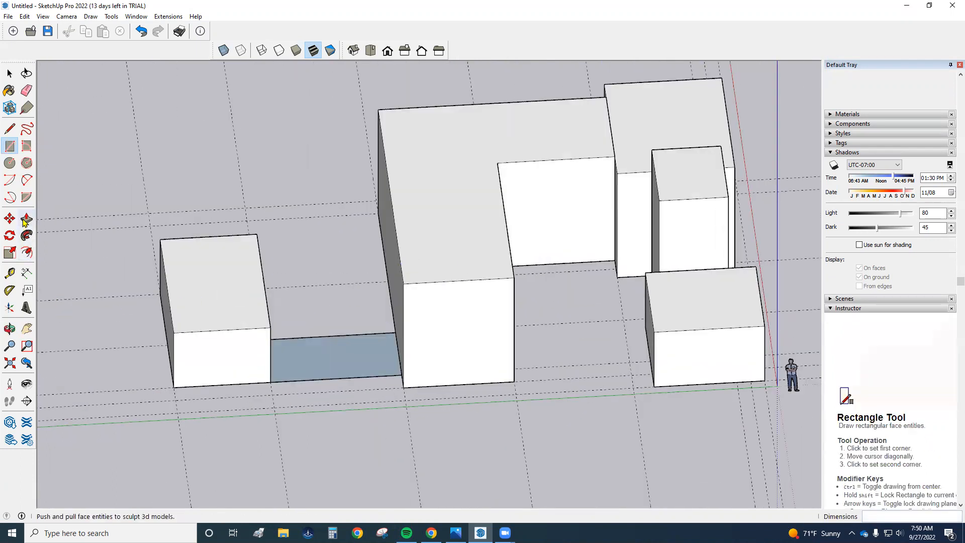
click(302, 352)
click(226, 304)
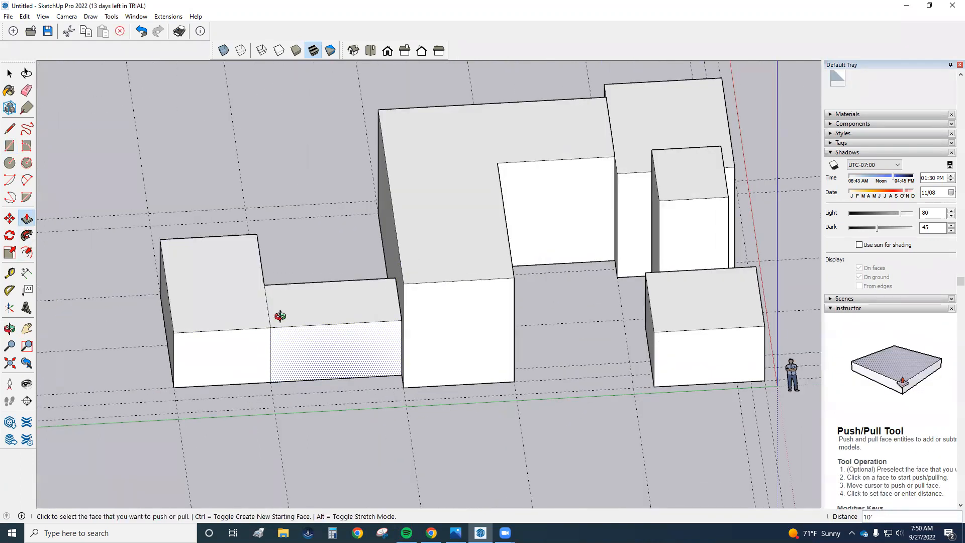
Erase the seam edges between the connecting block and the detached block to merge them into one L-shaped volume, undoing any wrong erasure
middle_drag(280, 317, 277, 257)
click(27, 90)
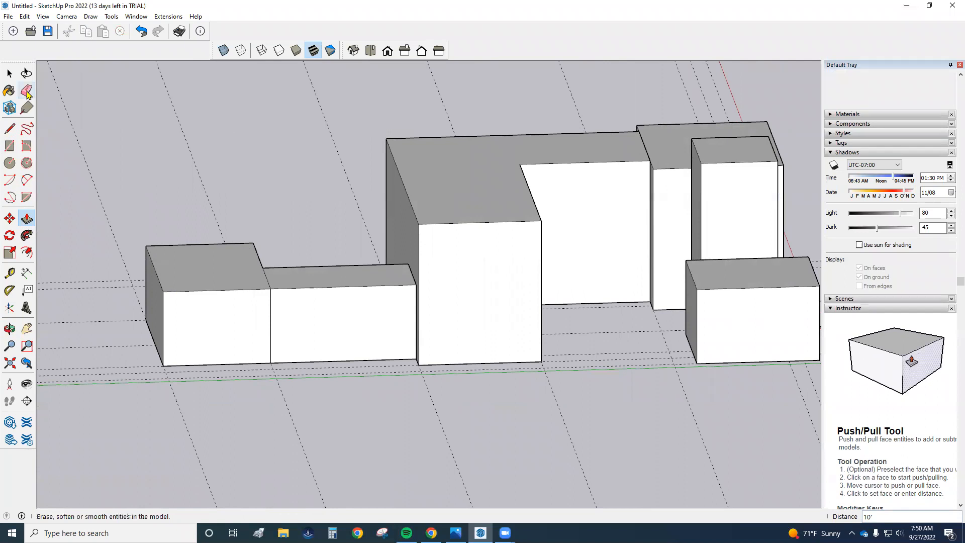
mouse_move(107, 269)
middle_down()
mouse_move(370, 310)
mouse_move(517, 296)
middle_up()
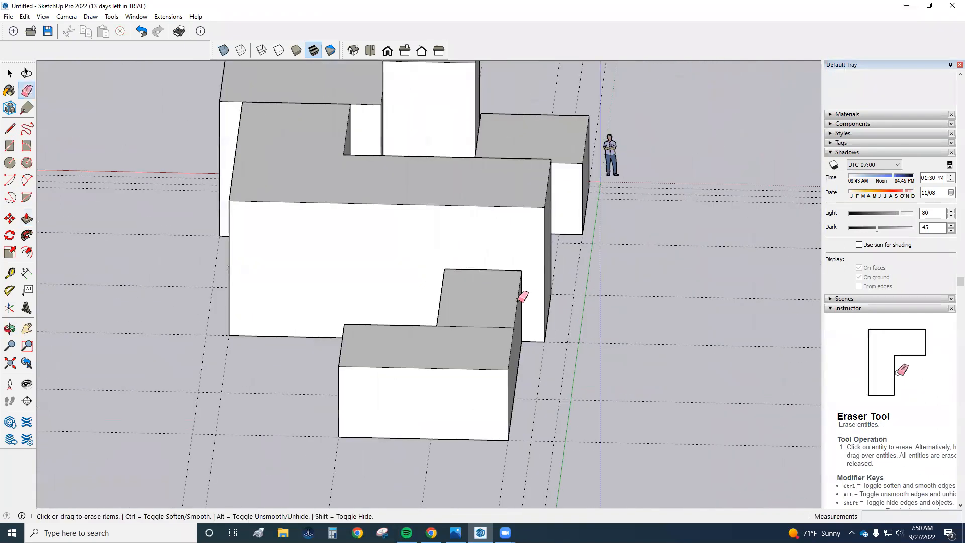
click(142, 30)
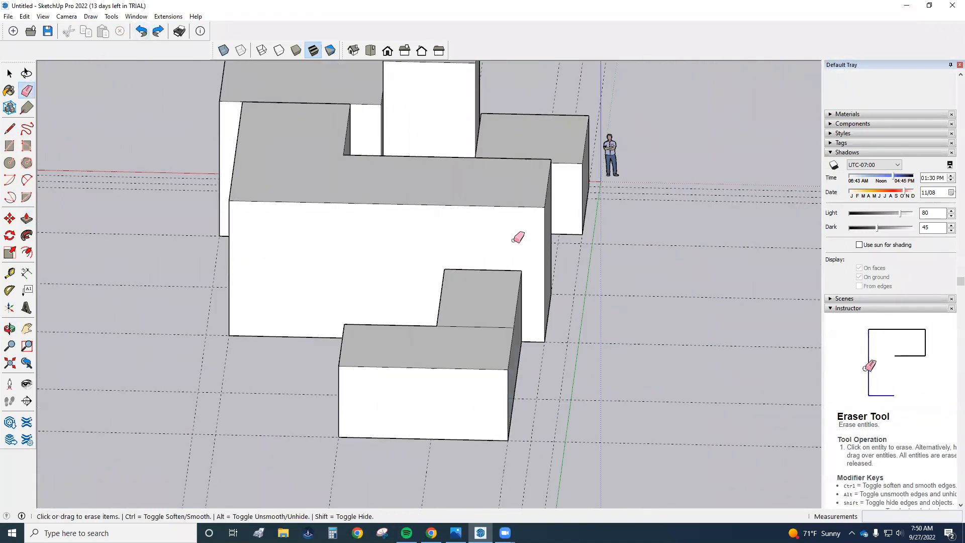
mouse_move(280, 352)
middle_down()
mouse_move(662, 295)
mouse_move(737, 407)
mouse_move(327, 475)
mouse_move(368, 301)
mouse_move(355, 394)
mouse_move(372, 345)
mouse_move(379, 429)
middle_up()
scroll(379, 428, down, 1)
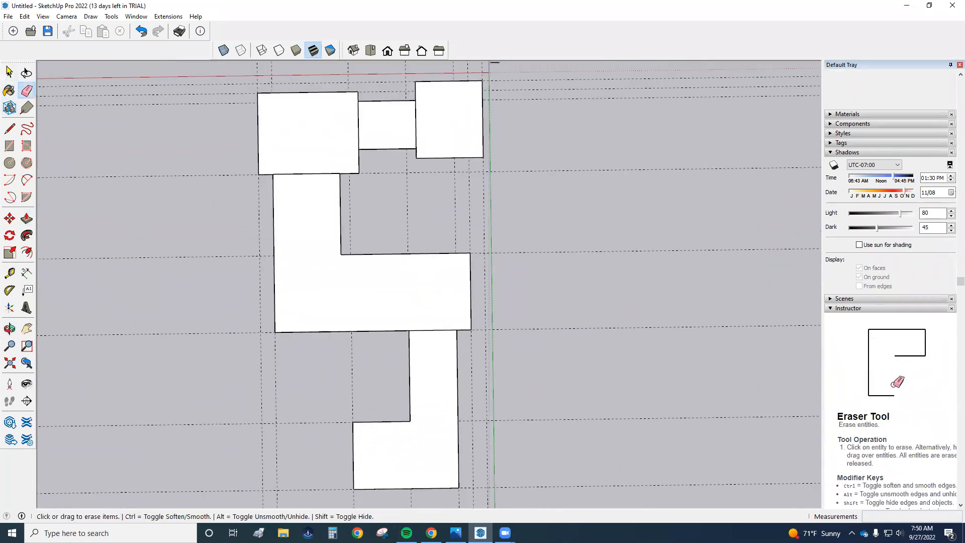
Select the whole rear L-shaped block and make it a group
click(10, 74)
drag(394, 437, 487, 507)
right_click(422, 391)
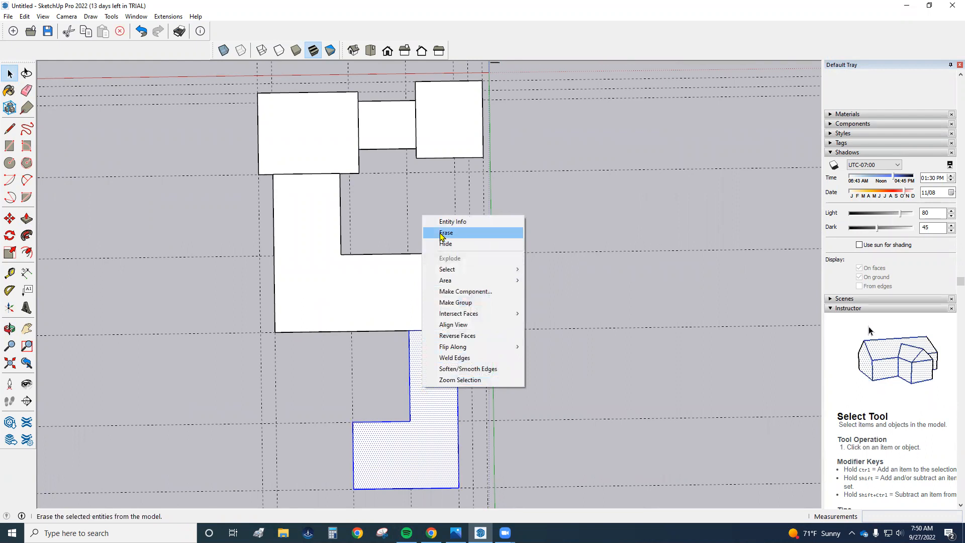
click(456, 303)
middle_drag(457, 305, 358, 156)
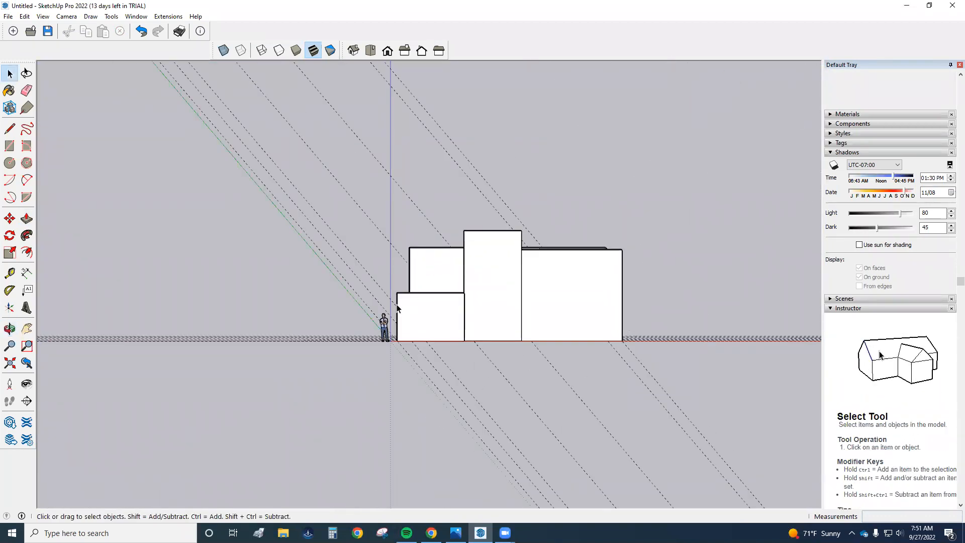
middle_drag(437, 285, 421, 362)
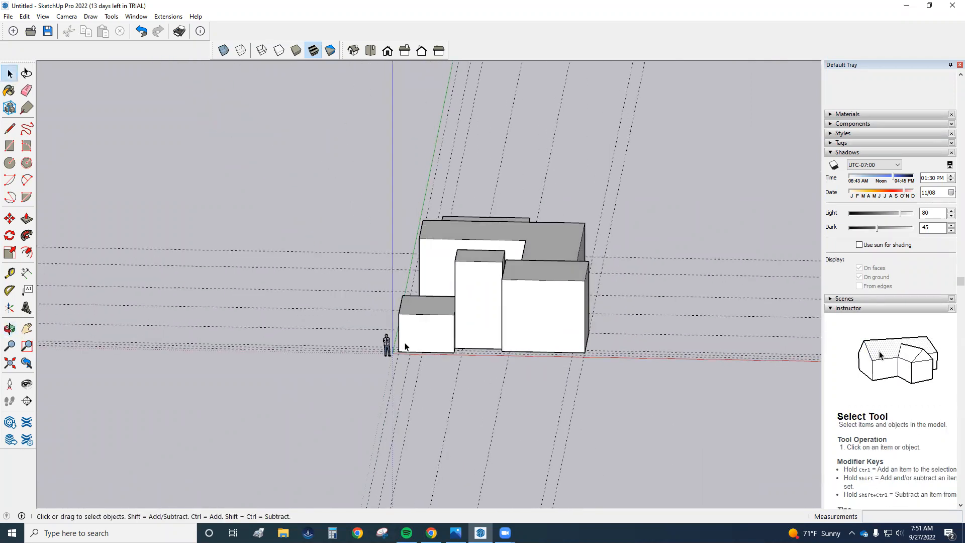
middle_drag(472, 188, 467, 310)
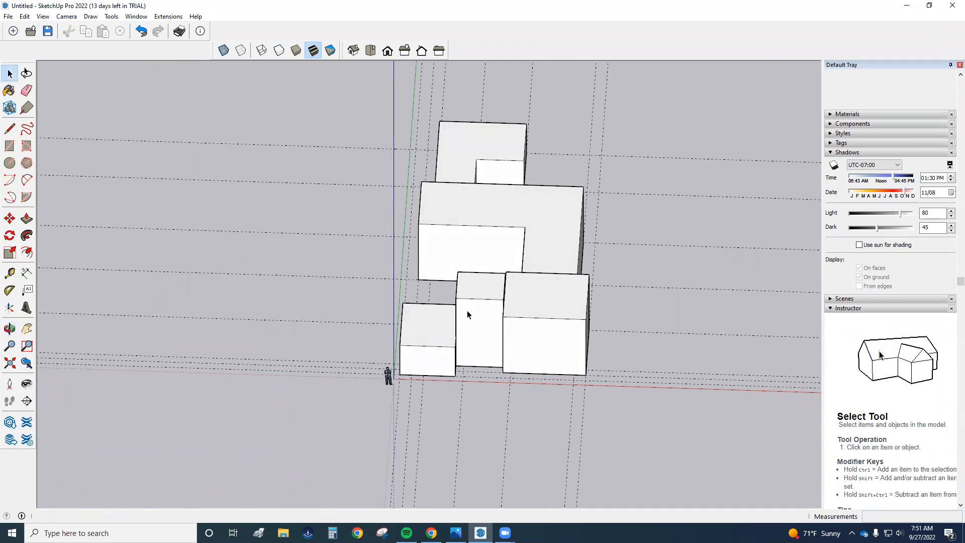
middle_drag(652, 199, 520, 261)
middle_drag(625, 219, 574, 44)
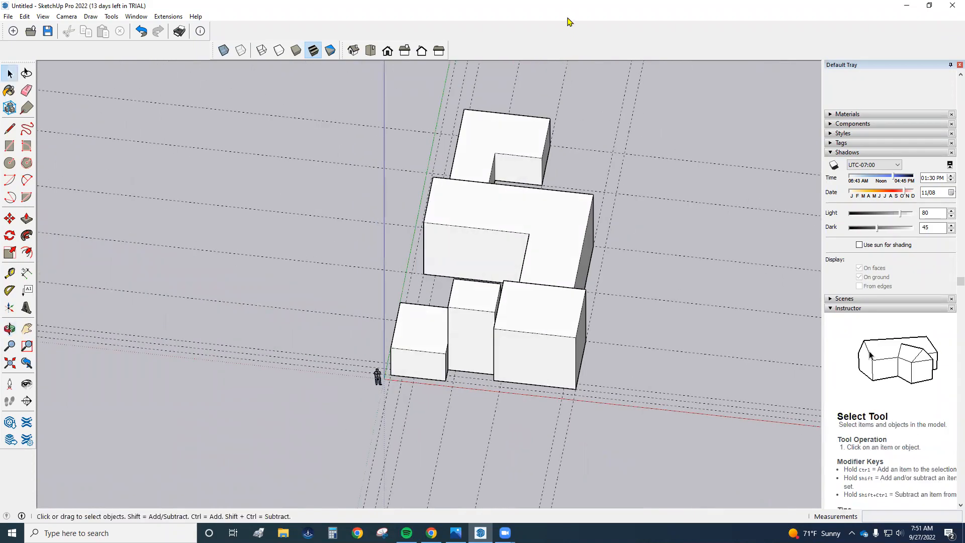